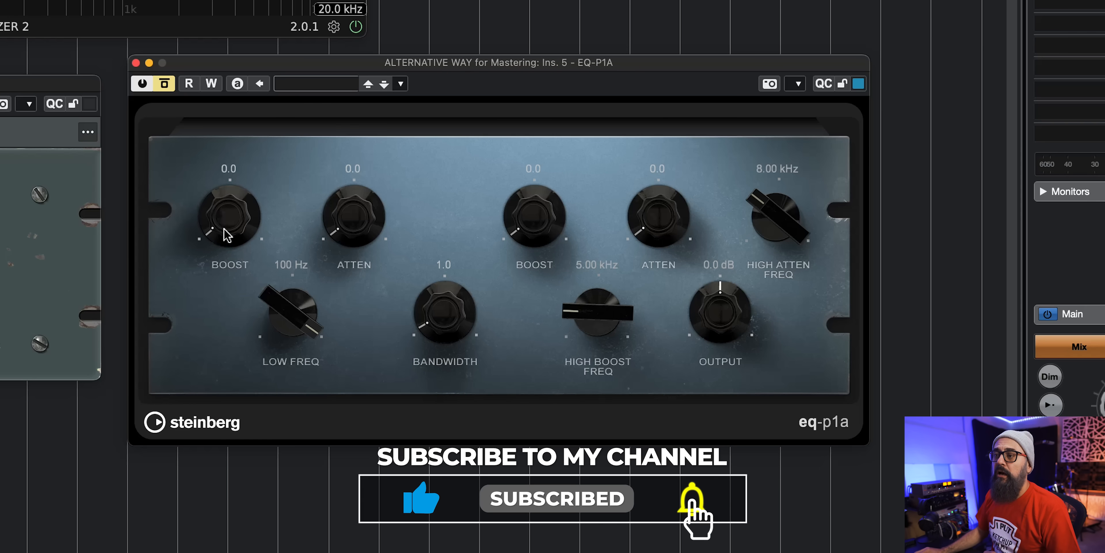
{"action": "left_click", "coordinate": [222, 235]}
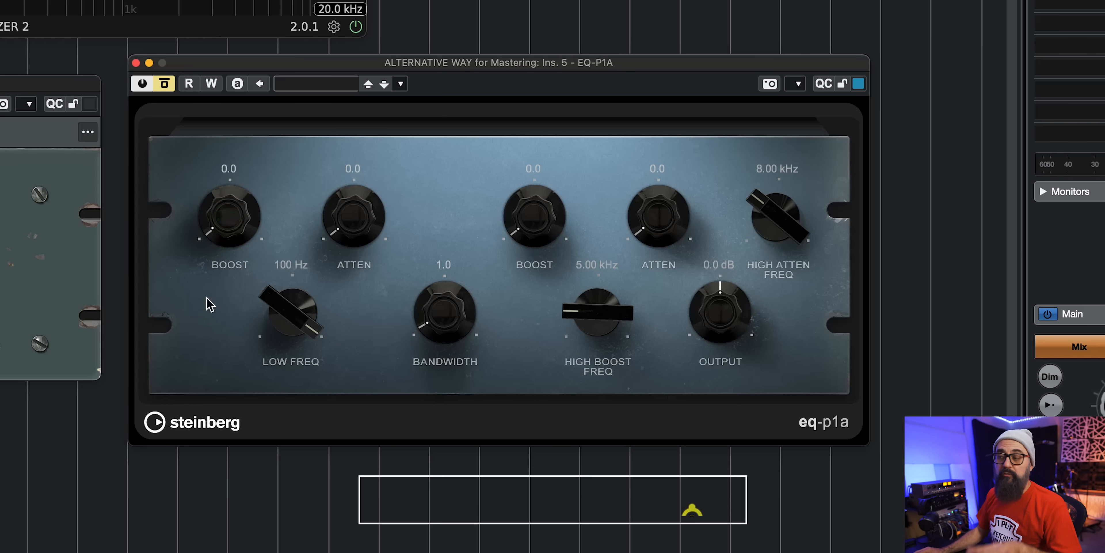
{"action": "left_click_drag", "start_coordinate": [350, 238], "coordinate": [324, 256]}
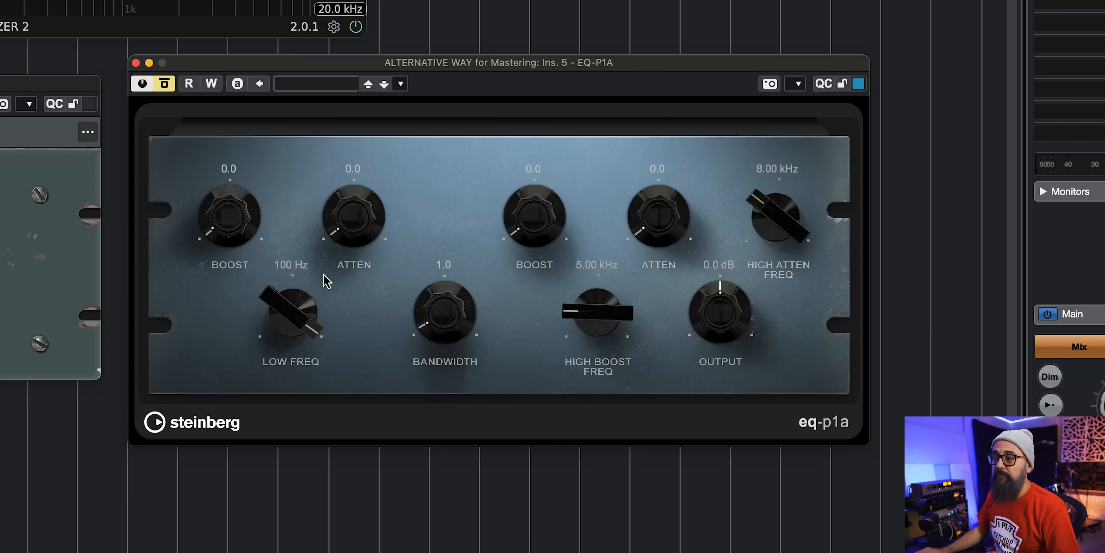
{"action": "left_click", "coordinate": [281, 300]}
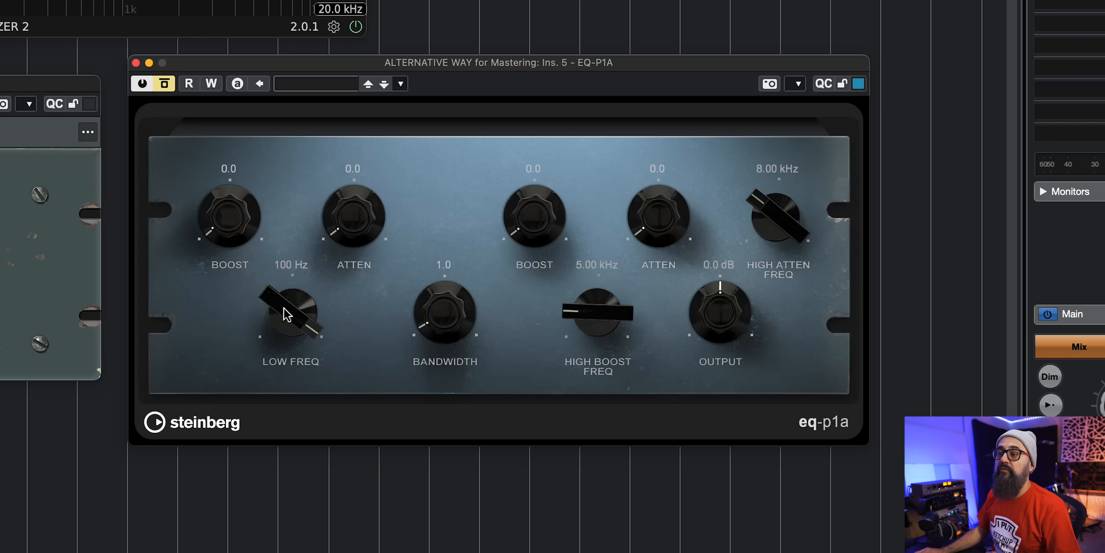
{"action": "mouse_move", "coordinate": [283, 298]}
{"action": "left_mouse_down"}
{"action": "mouse_move", "coordinate": [261, 257]}
{"action": "mouse_move", "coordinate": [261, 300]}
{"action": "left_mouse_up"}
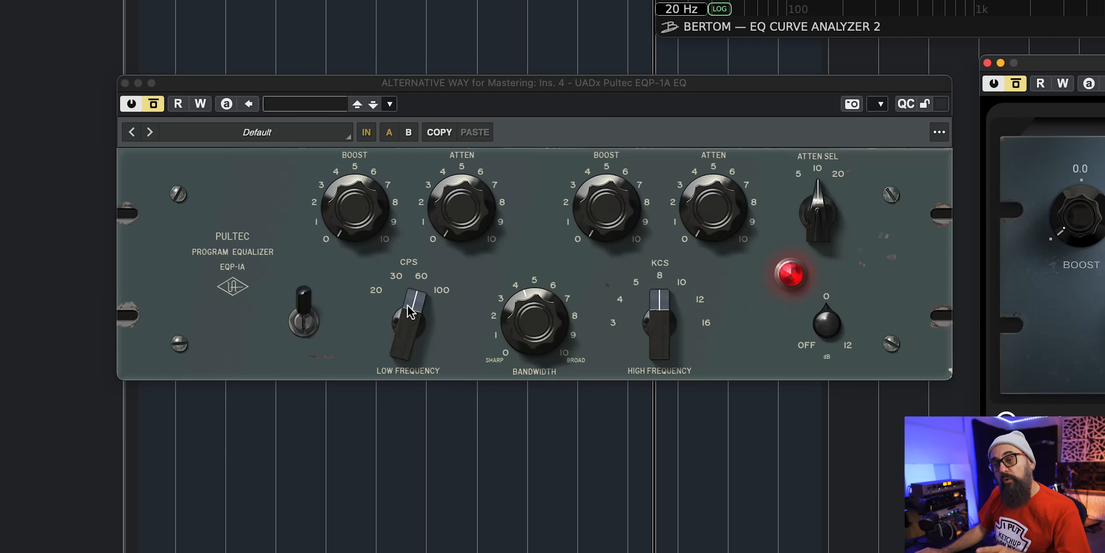
Move the Pultec EQP-1A's low frequency selector to 20 CPS and back up to 100 CPS.
{"action": "left_click_drag", "start_coordinate": [412, 311], "coordinate": [393, 306]}
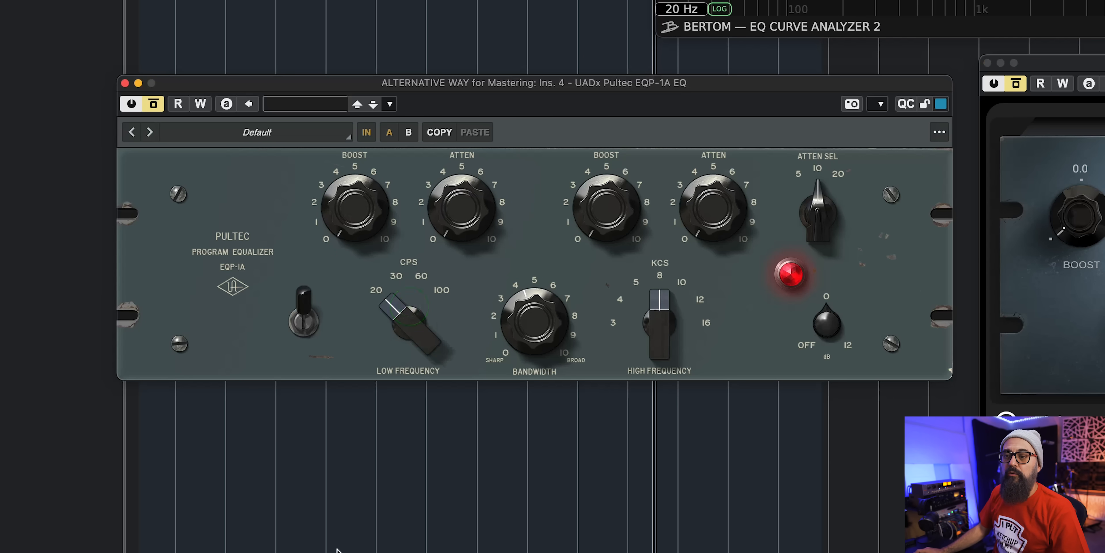
{"action": "left_click_drag", "start_coordinate": [383, 422], "coordinate": [397, 394]}
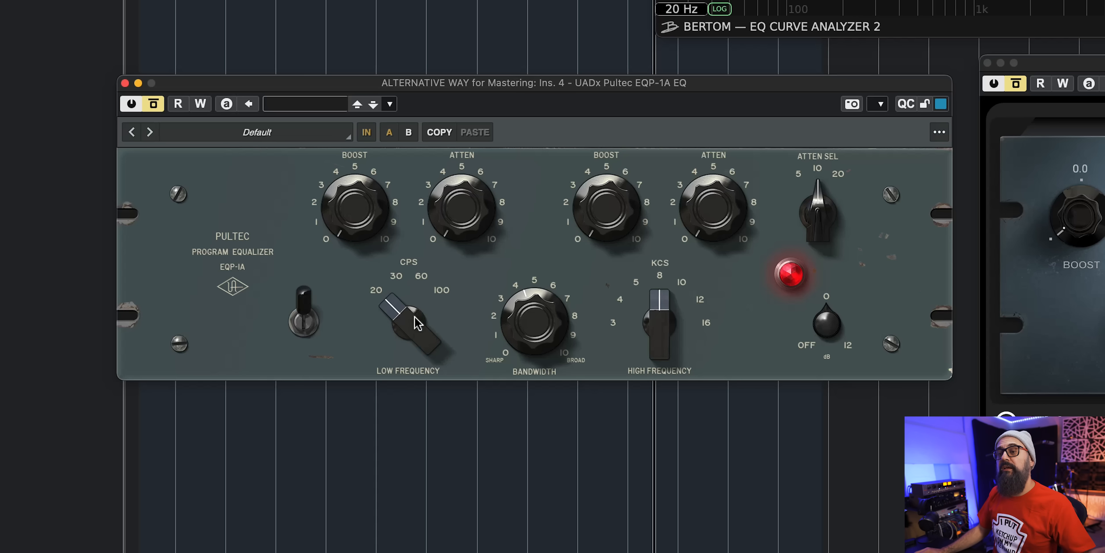
{"action": "left_click_drag", "start_coordinate": [423, 218], "coordinate": [423, 126]}
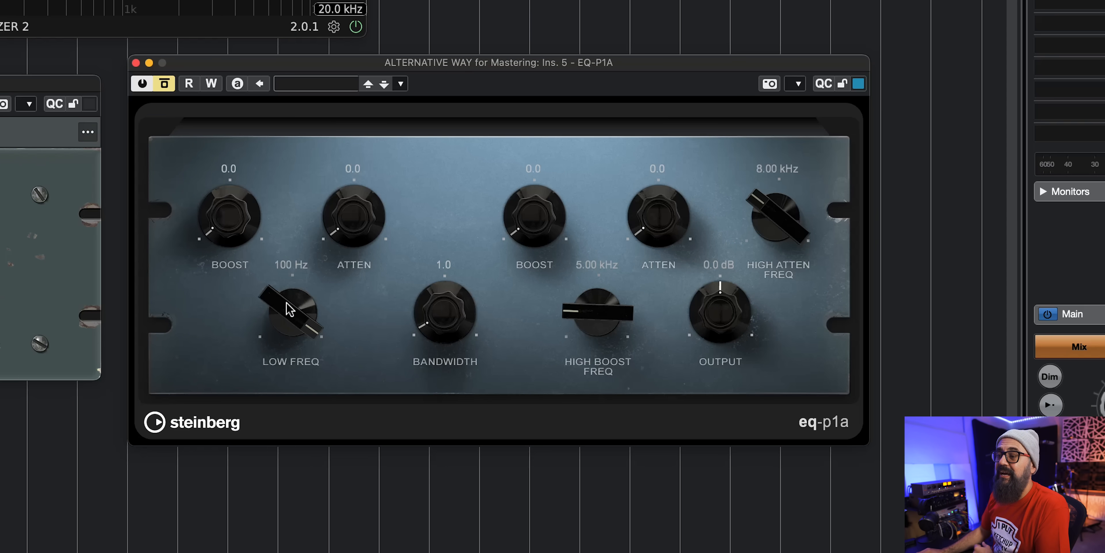
{"action": "left_click_drag", "start_coordinate": [291, 309], "coordinate": [296, 164]}
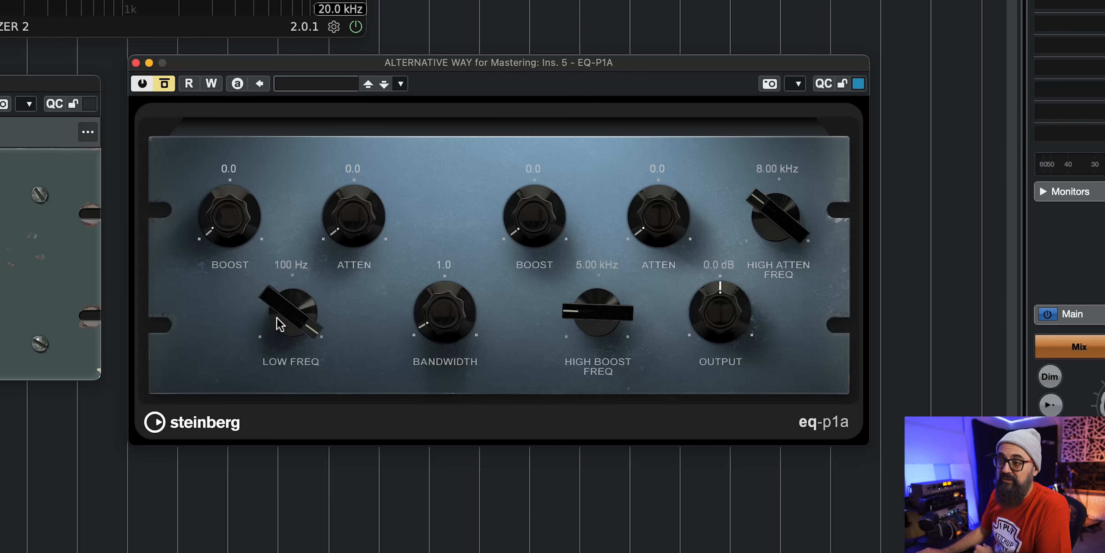
{"action": "left_click", "coordinate": [284, 300]}
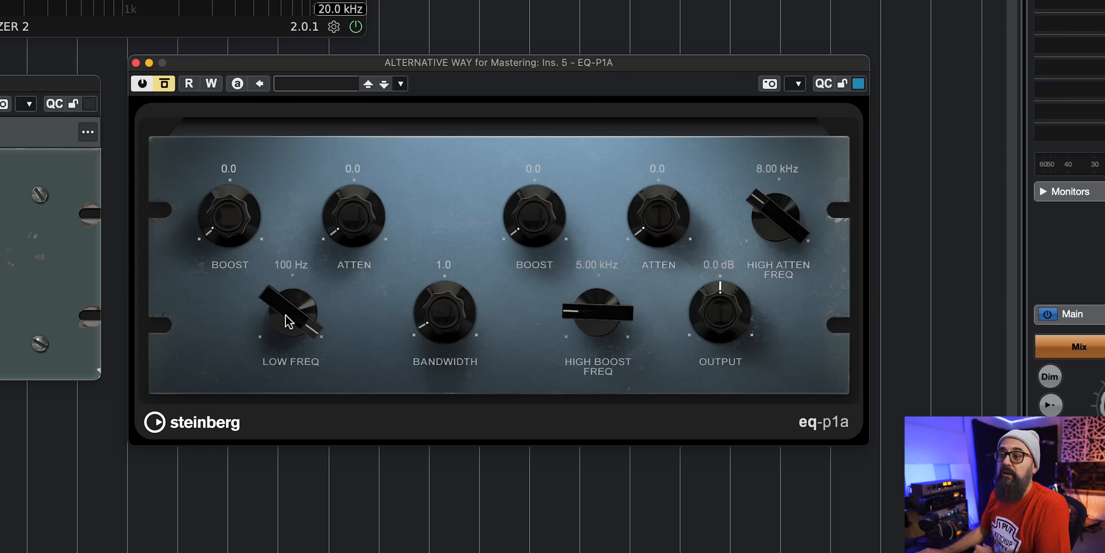
{"action": "left_click_drag", "start_coordinate": [288, 343], "coordinate": [290, 274]}
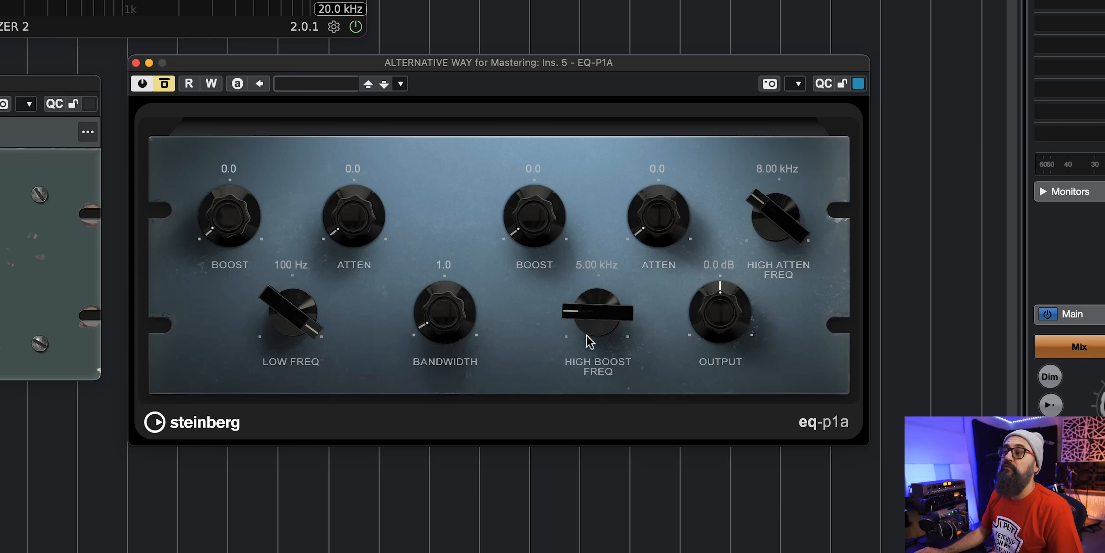
Set the EQ-P1A's high boost frequency to 3.00 kHz.
{"action": "left_click", "coordinate": [523, 212]}
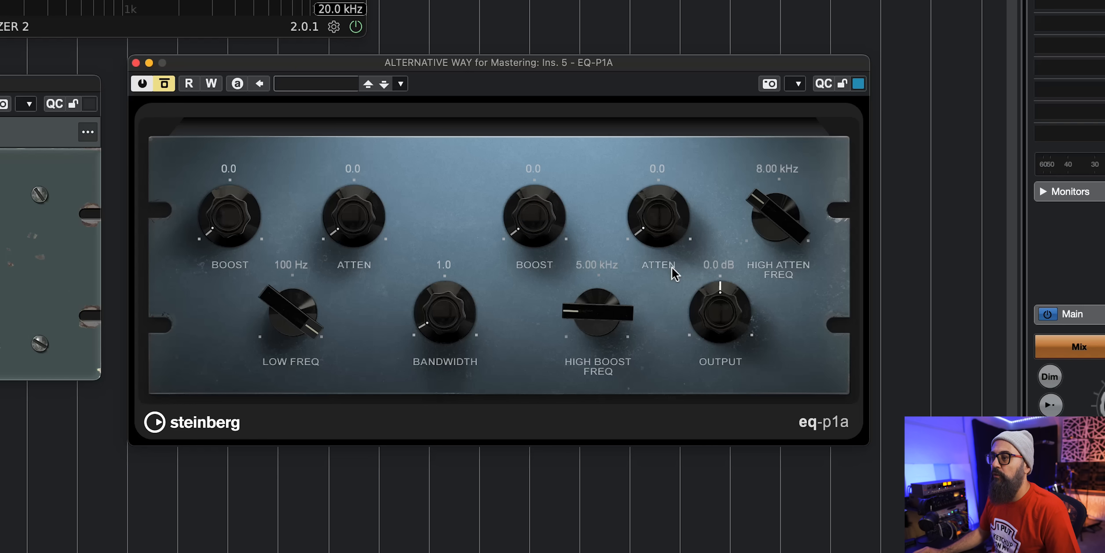
{"action": "left_click", "coordinate": [608, 320]}
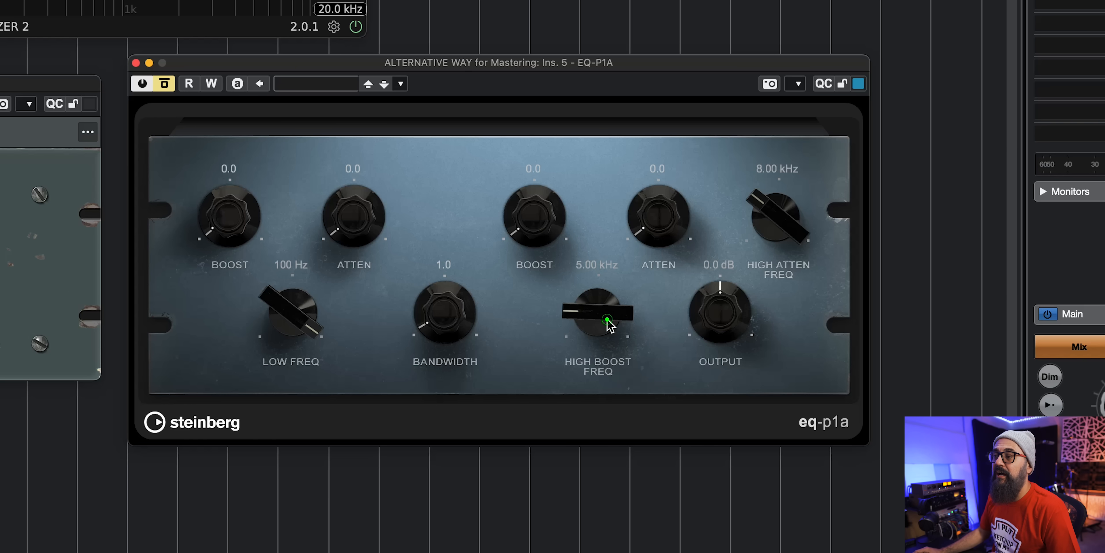
{"action": "left_click_drag", "start_coordinate": [607, 319], "coordinate": [622, 453]}
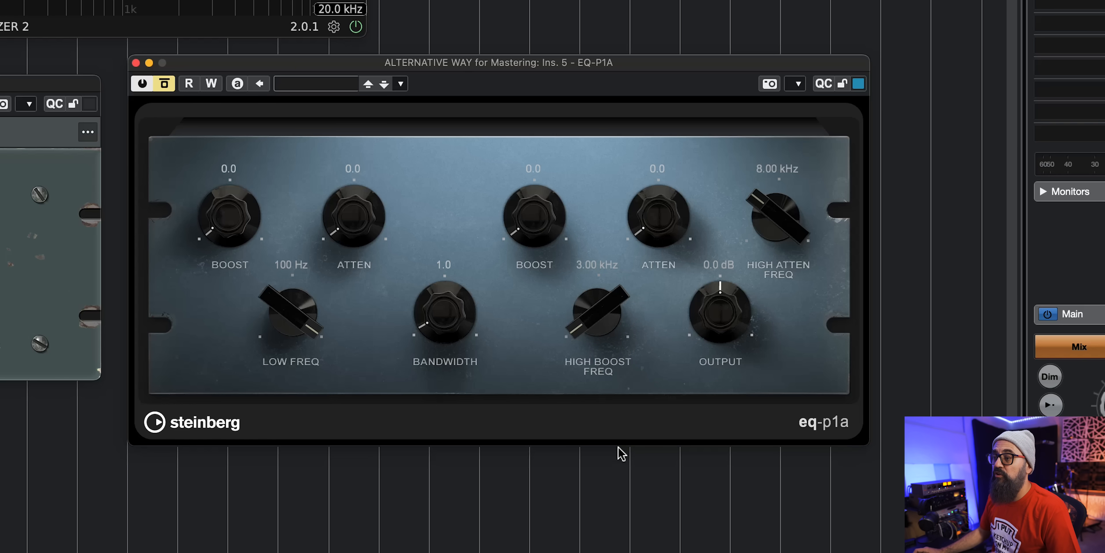
{"action": "mouse_move", "coordinate": [619, 383]}
{"action": "left_mouse_down"}
{"action": "mouse_move", "coordinate": [618, 2]}
{"action": "mouse_move", "coordinate": [605, 376]}
{"action": "left_mouse_up"}
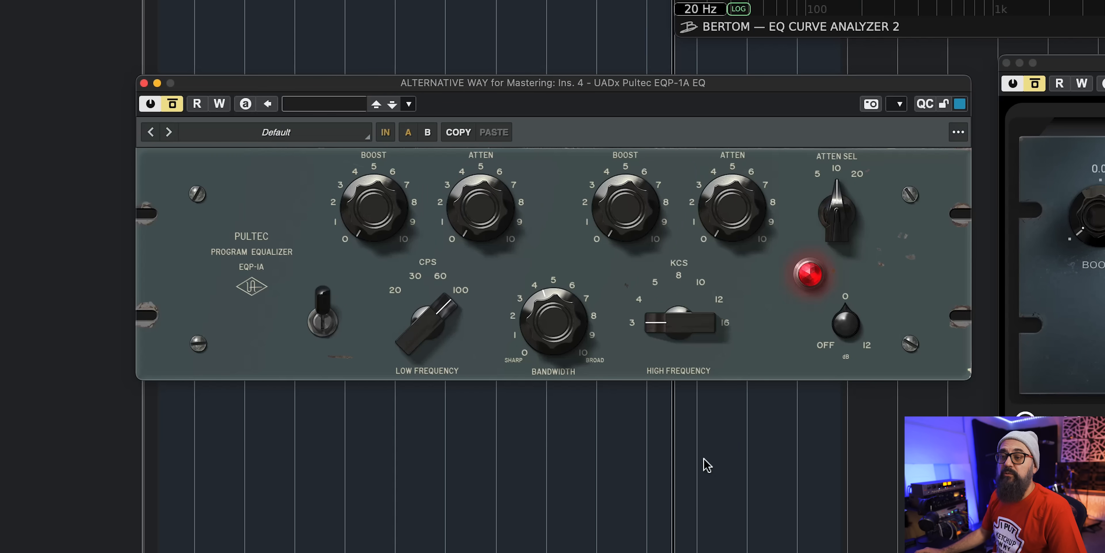
Set the Pultec EQP-1A's high frequency selector to 8 KCS.
{"action": "left_click_drag", "start_coordinate": [680, 324], "coordinate": [682, 380]}
{"action": "left_click_drag", "start_coordinate": [685, 293], "coordinate": [674, 369]}
{"action": "left_click_drag", "start_coordinate": [679, 323], "coordinate": [683, 246]}
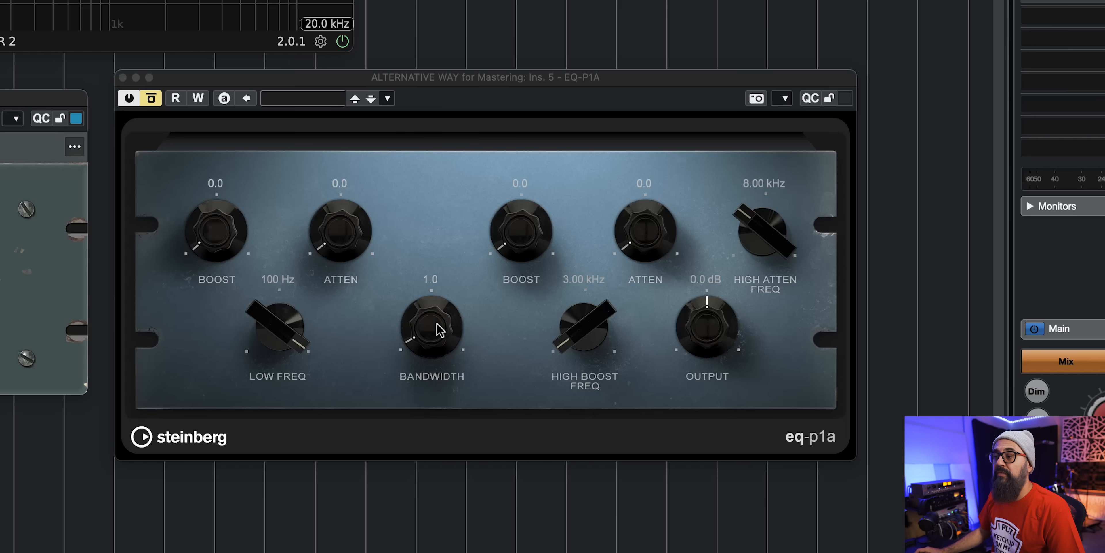
Run the EQ-P1A's bandwidth up to 6.2 and bring it down to 0.0.
{"action": "left_click_drag", "start_coordinate": [440, 330], "coordinate": [427, 375]}
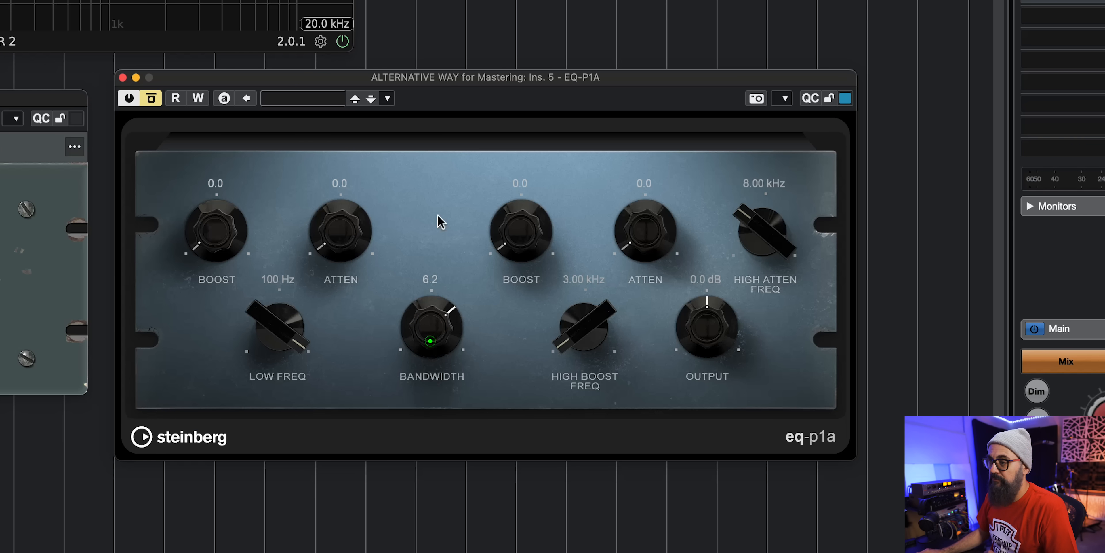
{"action": "left_click_drag", "start_coordinate": [431, 328], "coordinate": [405, 440]}
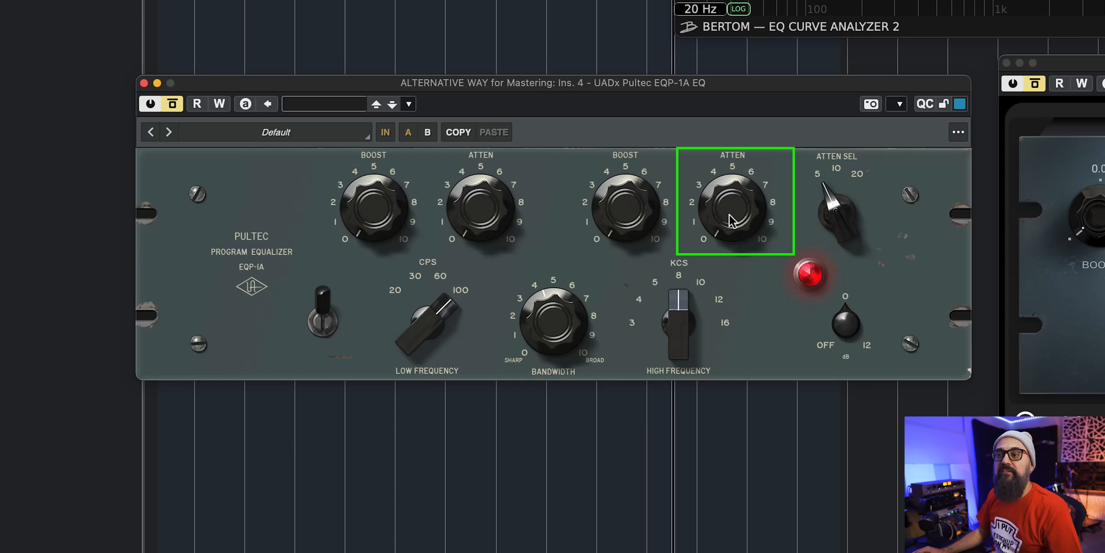
Match the high attenuation frequency on both equalizers, with the Pultec's selector at 5 and the EQ-P1A at 5.00 kHz.
{"action": "left_click", "coordinate": [845, 219]}
{"action": "left_click", "coordinate": [833, 206]}
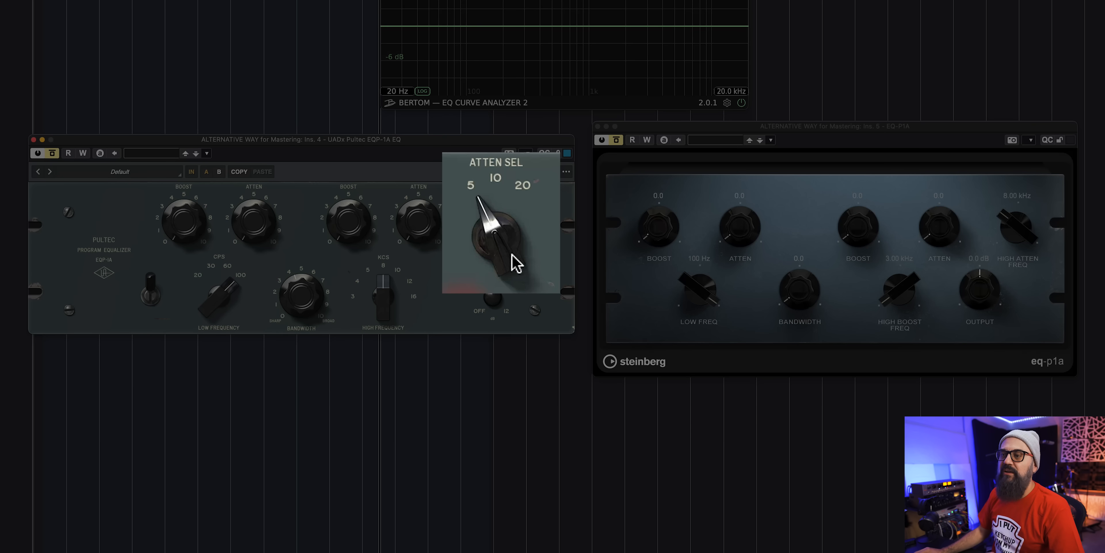
{"action": "mouse_move", "coordinate": [512, 256]}
{"action": "left_mouse_down"}
{"action": "mouse_move", "coordinate": [499, 86]}
{"action": "mouse_move", "coordinate": [500, 271]}
{"action": "left_mouse_up"}
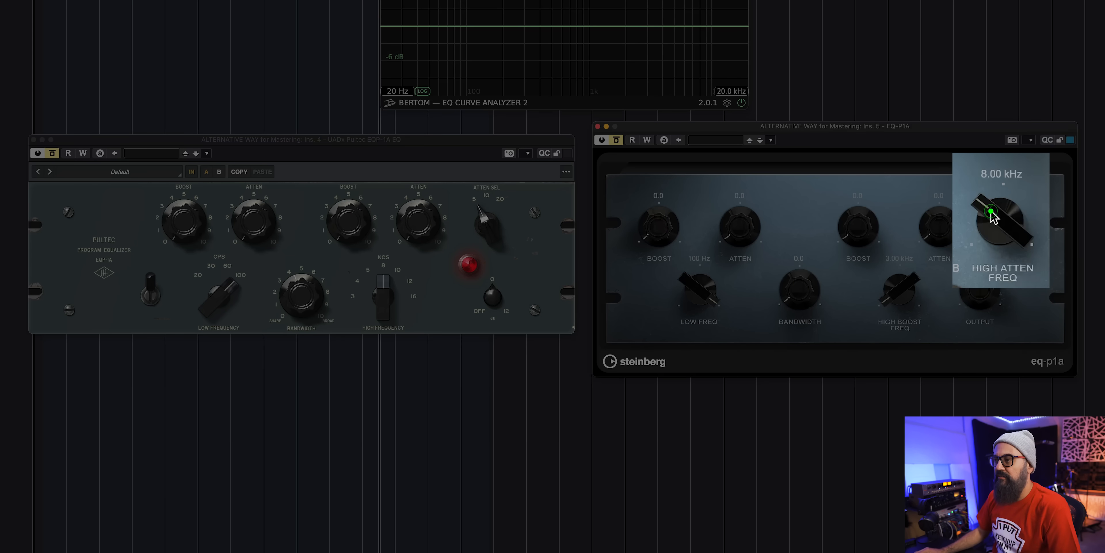
{"action": "left_click_drag", "start_coordinate": [1012, 225], "coordinate": [1012, 377]}
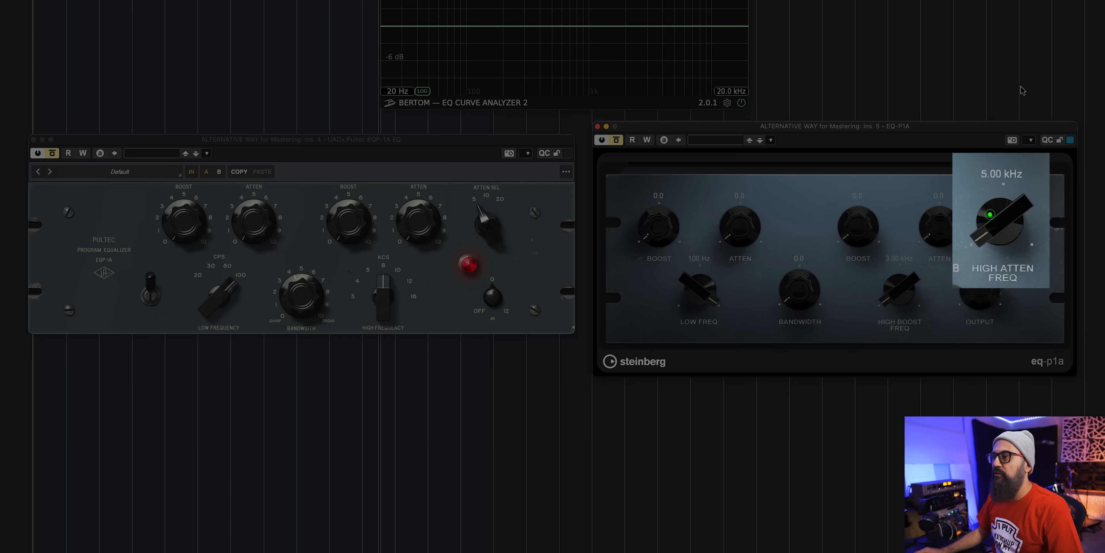
{"action": "left_click_drag", "start_coordinate": [1022, 91], "coordinate": [1022, 51]}
{"action": "mouse_move", "coordinate": [1000, 221]}
{"action": "left_mouse_down"}
{"action": "mouse_move", "coordinate": [1017, 343]}
{"action": "mouse_move", "coordinate": [1004, 230]}
{"action": "left_mouse_up"}
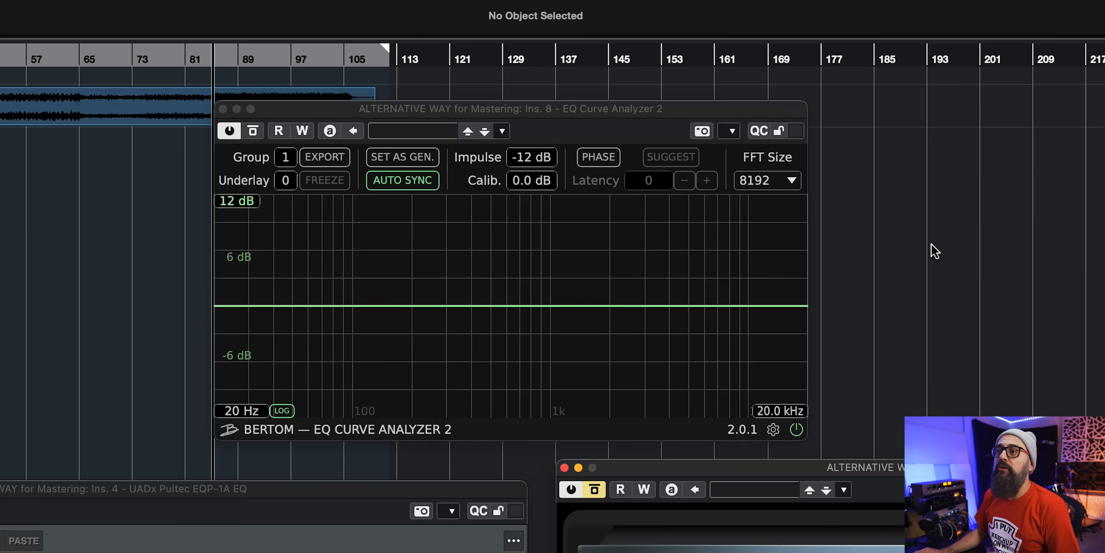
Take the Pultec EQP-1A out of bypass and trim its output gain so the analyzer curve sits at about 0 dB.
{"action": "left_click", "coordinate": [623, 113]}
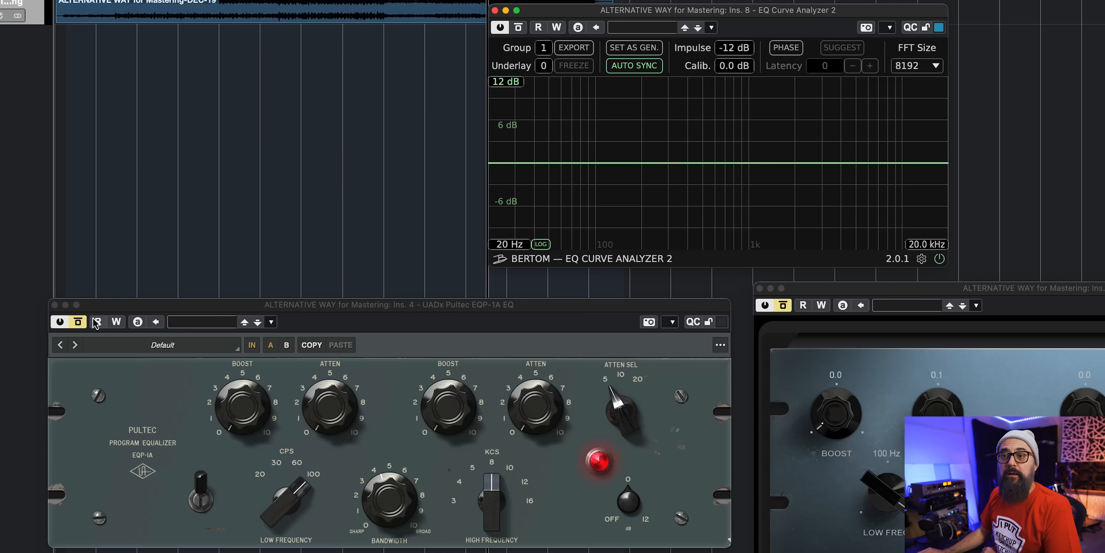
{"action": "left_click", "coordinate": [78, 321]}
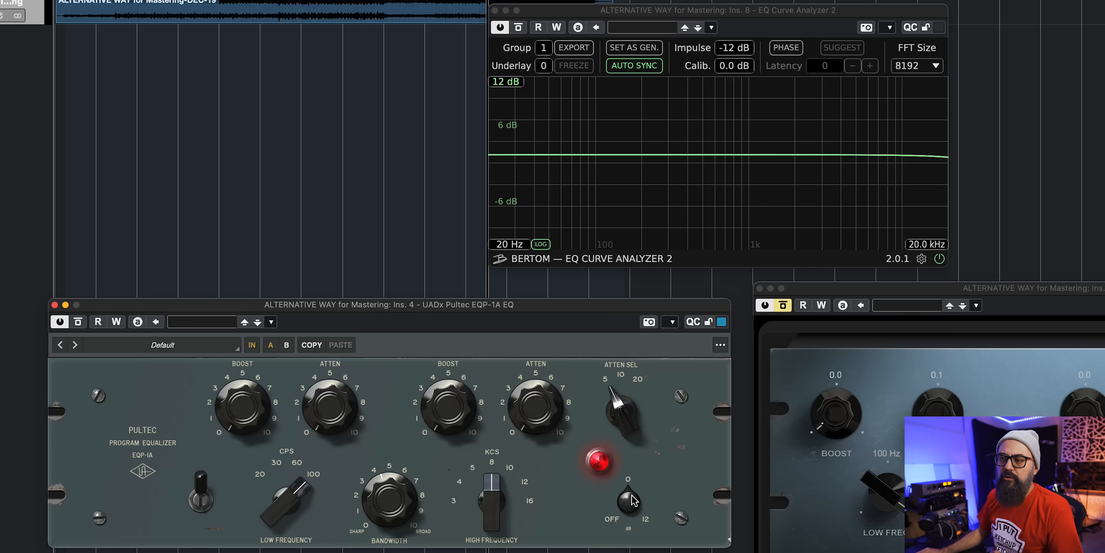
{"action": "left_click_drag", "start_coordinate": [632, 495], "coordinate": [632, 498]}
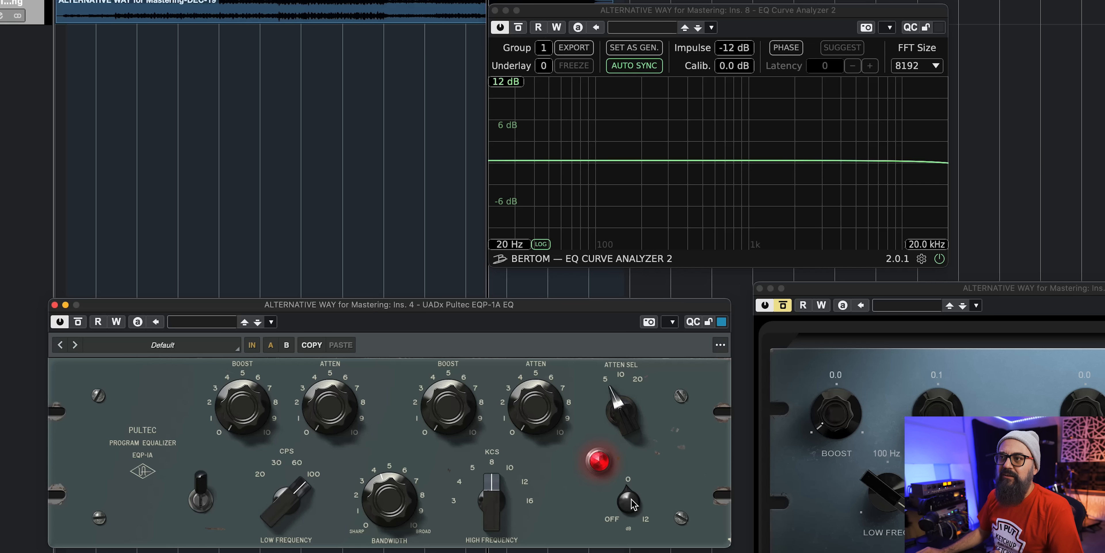
{"action": "left_click_drag", "start_coordinate": [631, 501], "coordinate": [630, 504]}
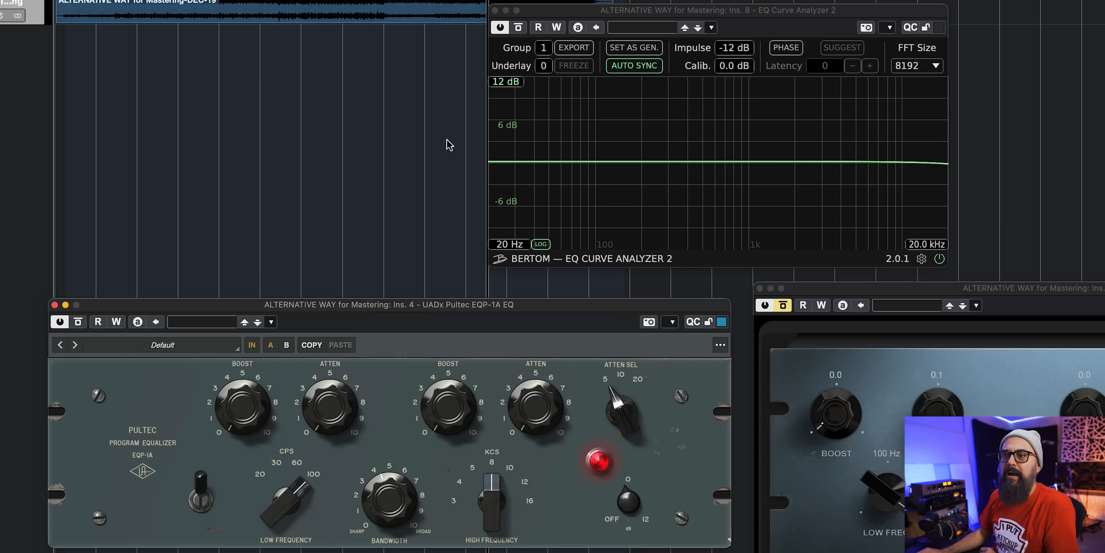
Compare the analyzer curve with the Pultec EQP-1A active and bypassed, fine-tune its output gain, and leave it bypassed.
{"action": "left_click", "coordinate": [79, 321]}
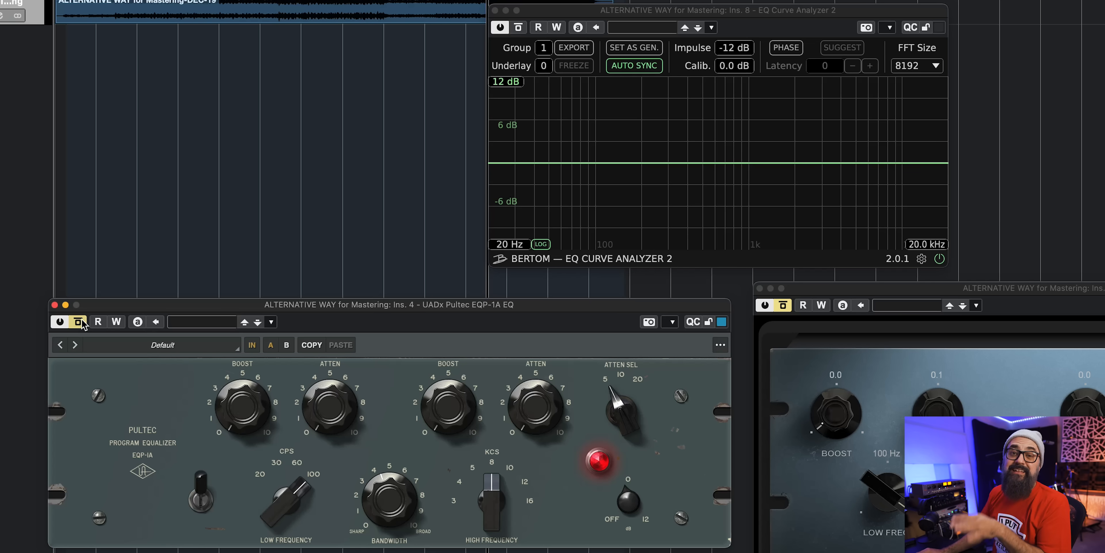
{"action": "left_click", "coordinate": [80, 321]}
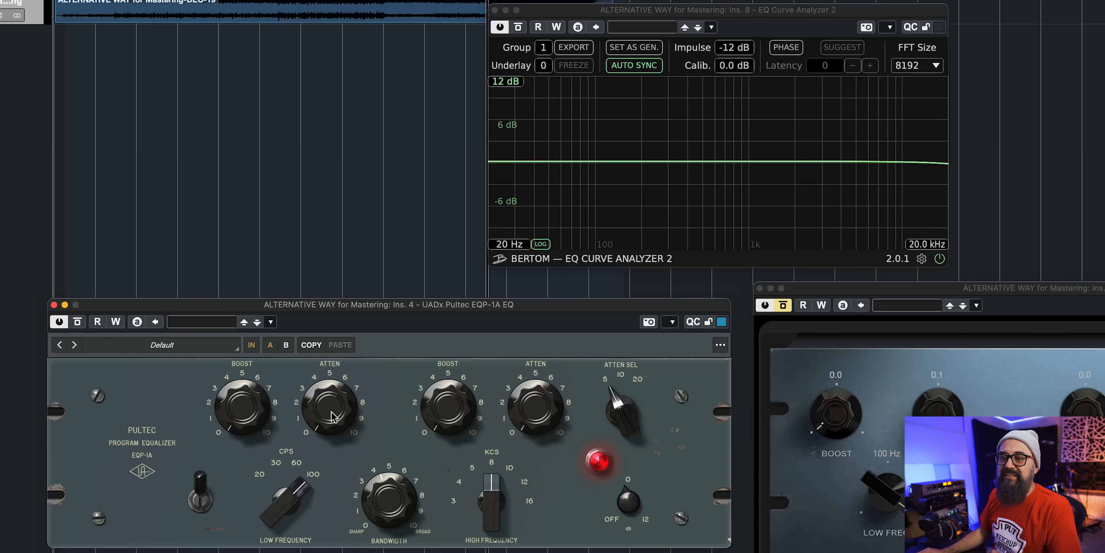
{"action": "left_click", "coordinate": [629, 498]}
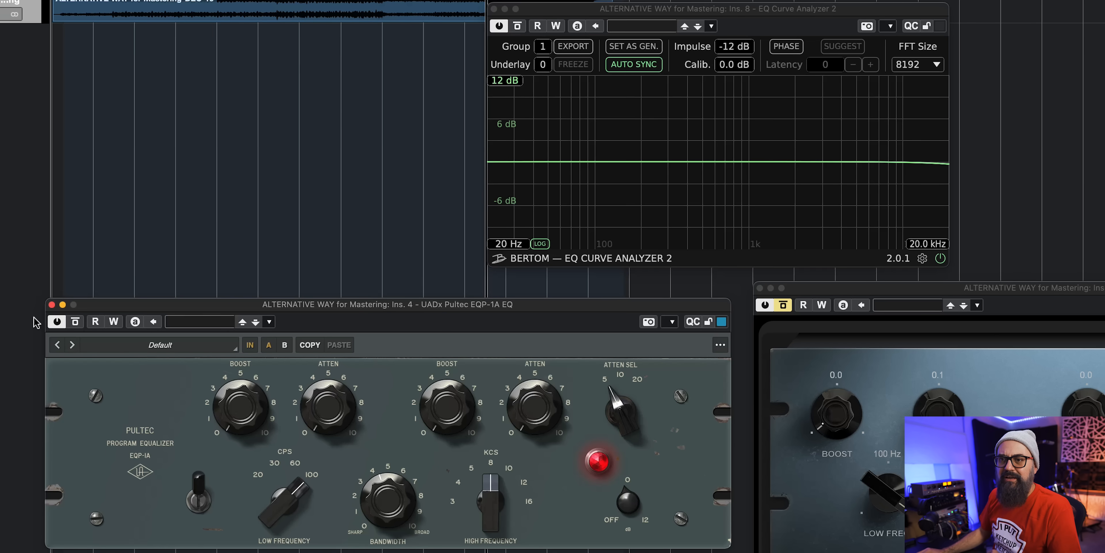
{"action": "left_click", "coordinate": [78, 322]}
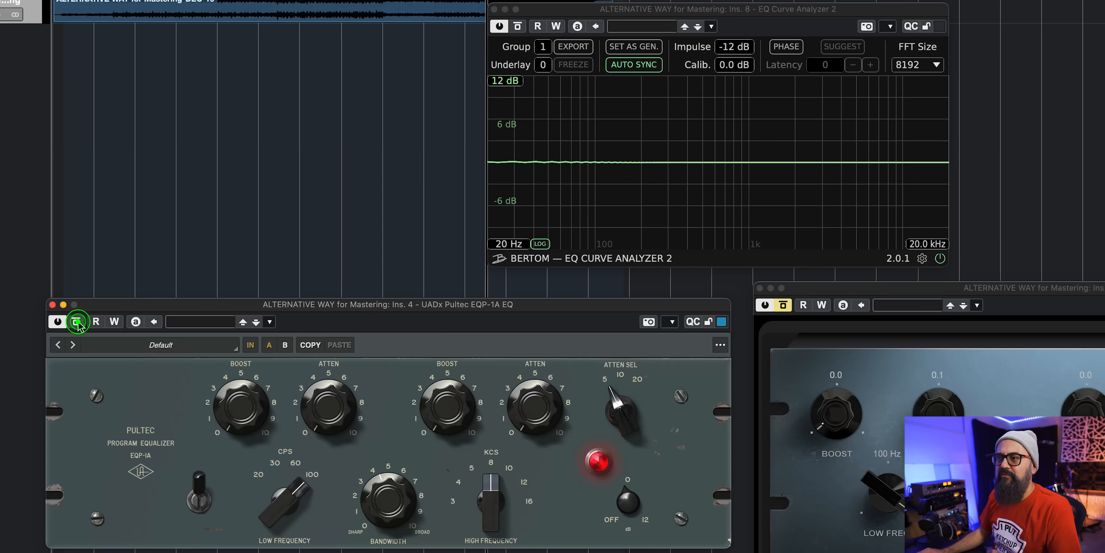
{"action": "left_click", "coordinate": [78, 323]}
{"action": "left_click", "coordinate": [78, 322]}
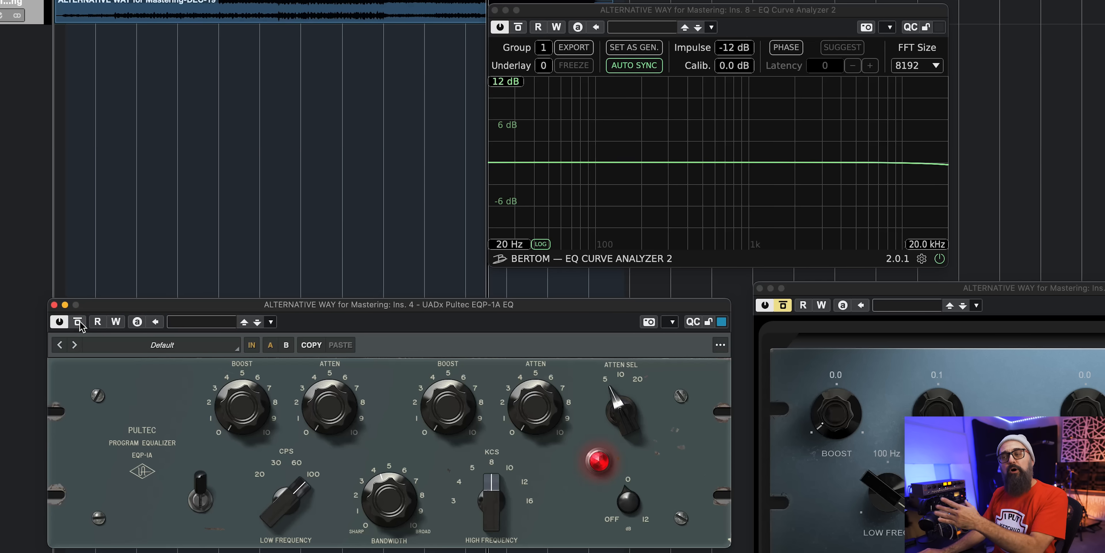
{"action": "left_click", "coordinate": [78, 323]}
Take the EQ-P1A out of bypass to examine its flat-setting curve on the analyzer, and bypass it again.
{"action": "left_click", "coordinate": [1077, 309]}
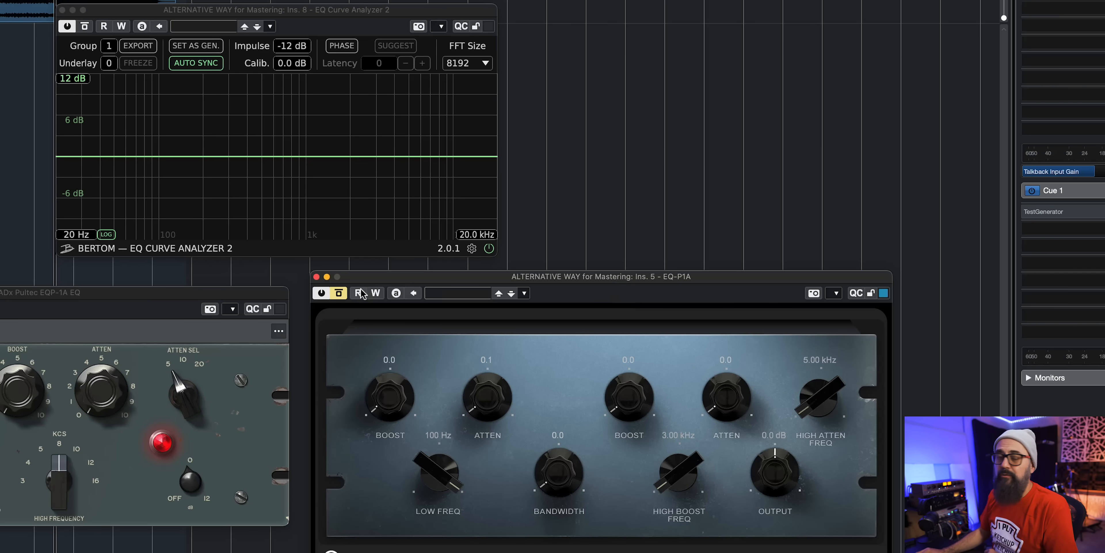
{"action": "left_click", "coordinate": [341, 294]}
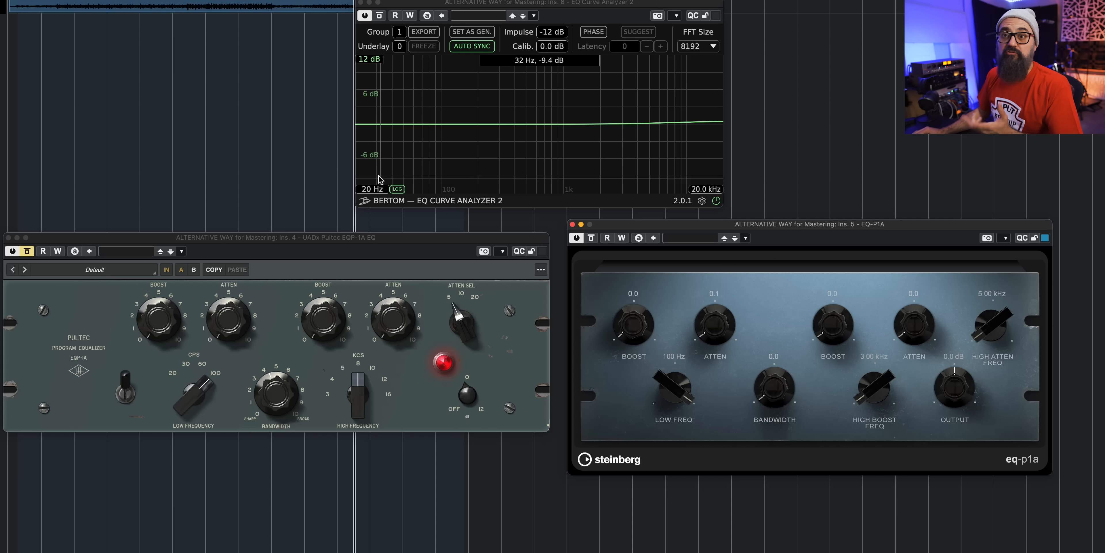
{"action": "left_click", "coordinate": [596, 239]}
Open the T-RackS EQP-1A and activate it to examine its curve on the analyzer, and close its window.
{"action": "left_click", "coordinate": [7, 178]}
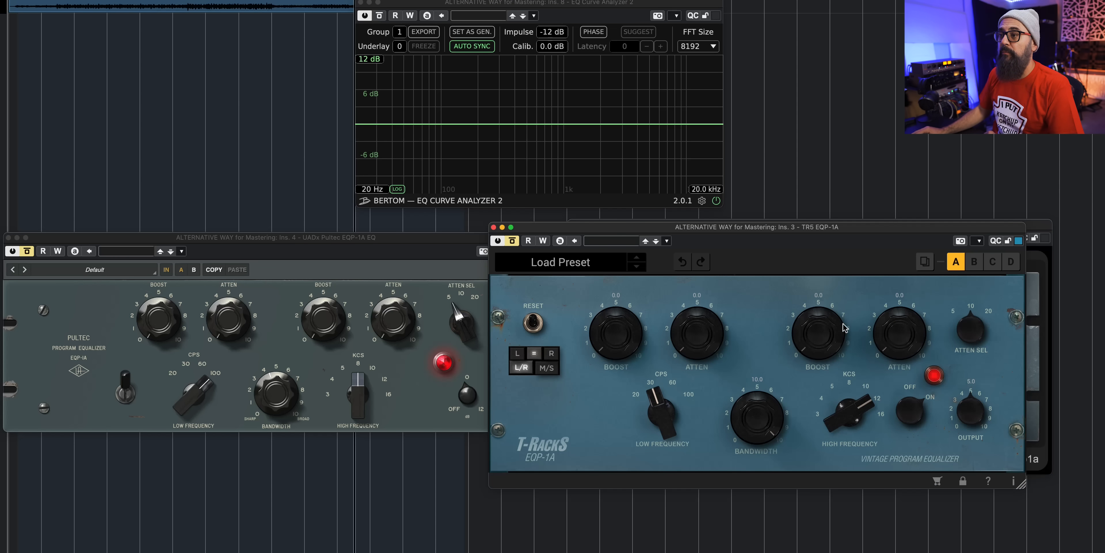
{"action": "left_click", "coordinate": [517, 243]}
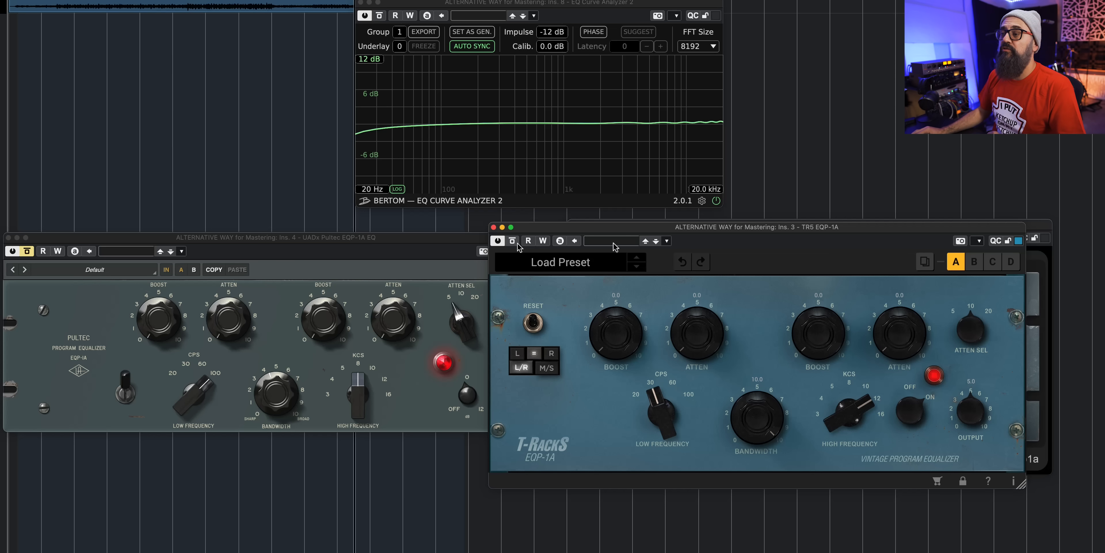
{"action": "left_click", "coordinate": [494, 228]}
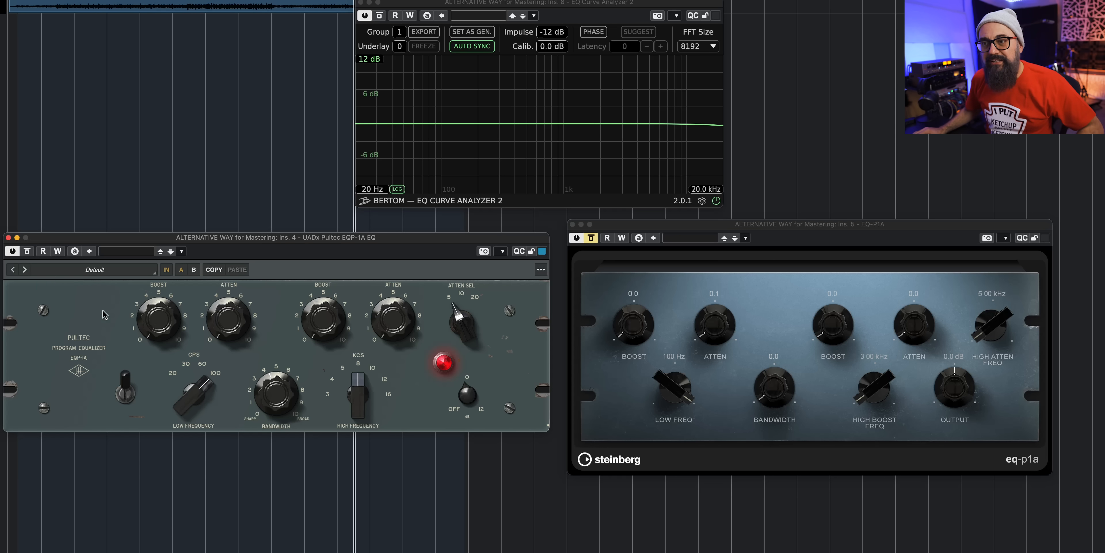
Set the Pultec EQP-1A's low and high boost and attenuation to about 5, switch attenuation select to 20, and adjust the bandwidth.
{"action": "left_click_drag", "start_coordinate": [164, 324], "coordinate": [162, 268]}
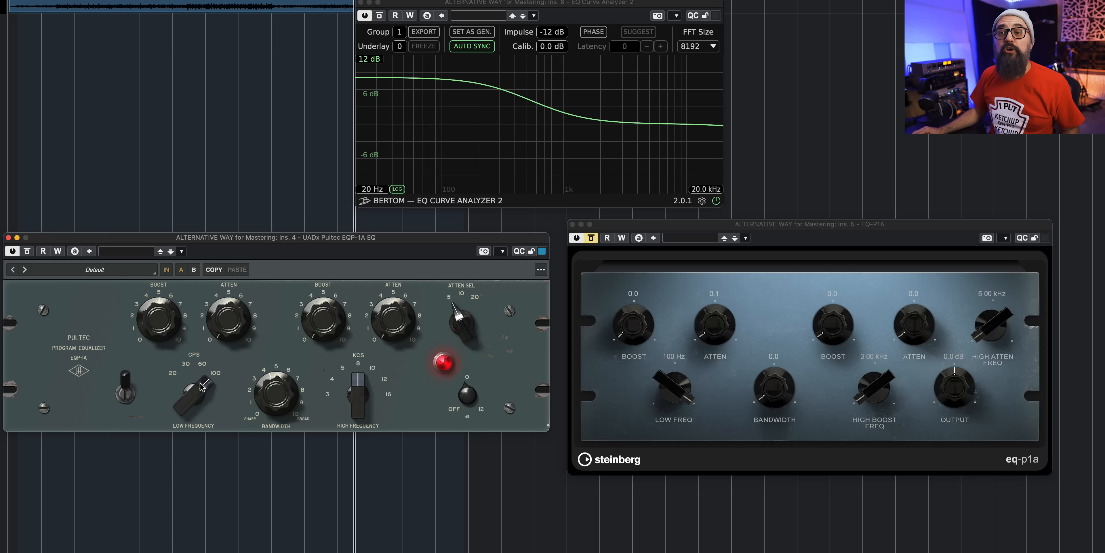
{"action": "left_click_drag", "start_coordinate": [229, 285], "coordinate": [229, 266]}
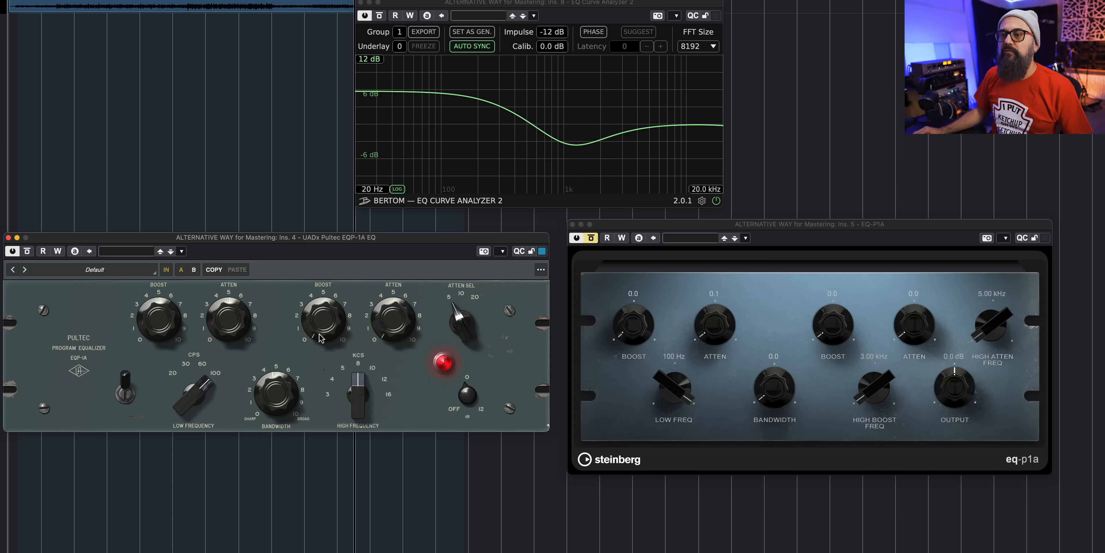
{"action": "left_click_drag", "start_coordinate": [321, 303], "coordinate": [322, 283]}
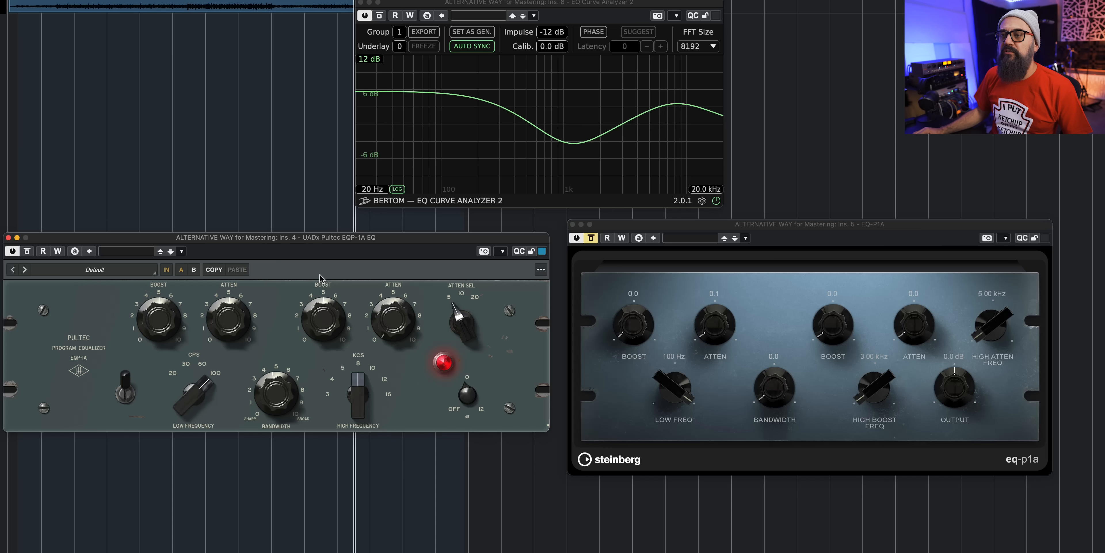
{"action": "left_click_drag", "start_coordinate": [393, 281], "coordinate": [396, 267]}
{"action": "left_click_drag", "start_coordinate": [469, 324], "coordinate": [471, 314]}
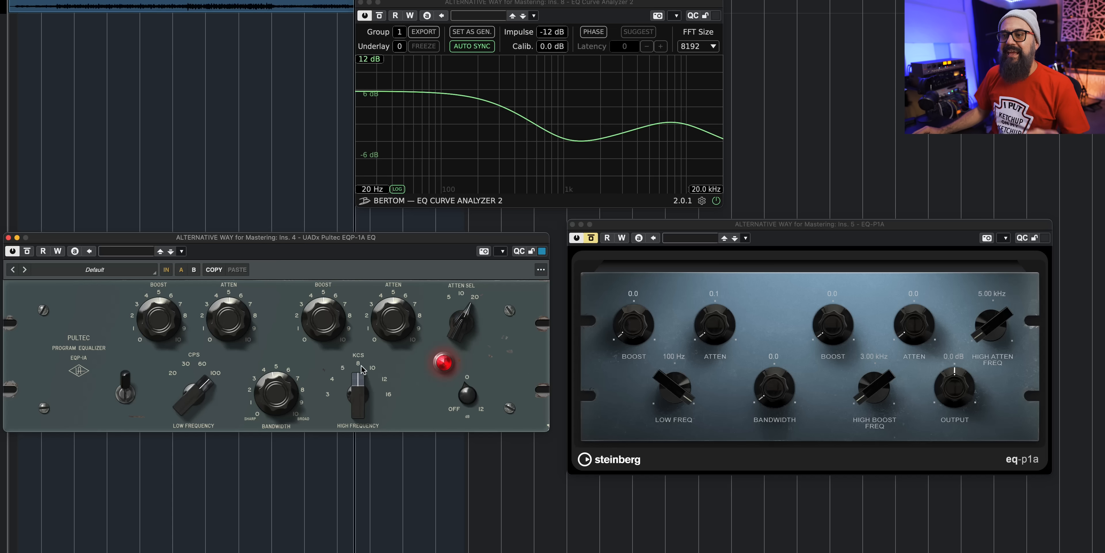
{"action": "left_click_drag", "start_coordinate": [281, 385], "coordinate": [281, 383]}
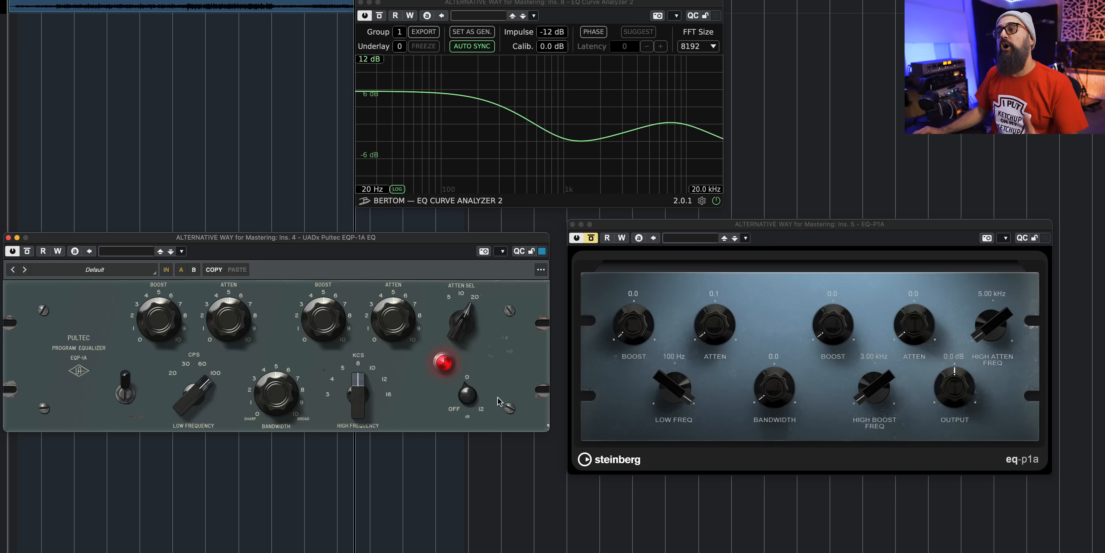
Match the EQ-P1A with boosts and attenuations at 5.0, bandwidth 6.0, 8 kHz boost and 20 kHz attenuation, and activate it instead of the Pultec.
{"action": "left_click", "coordinate": [833, 448]}
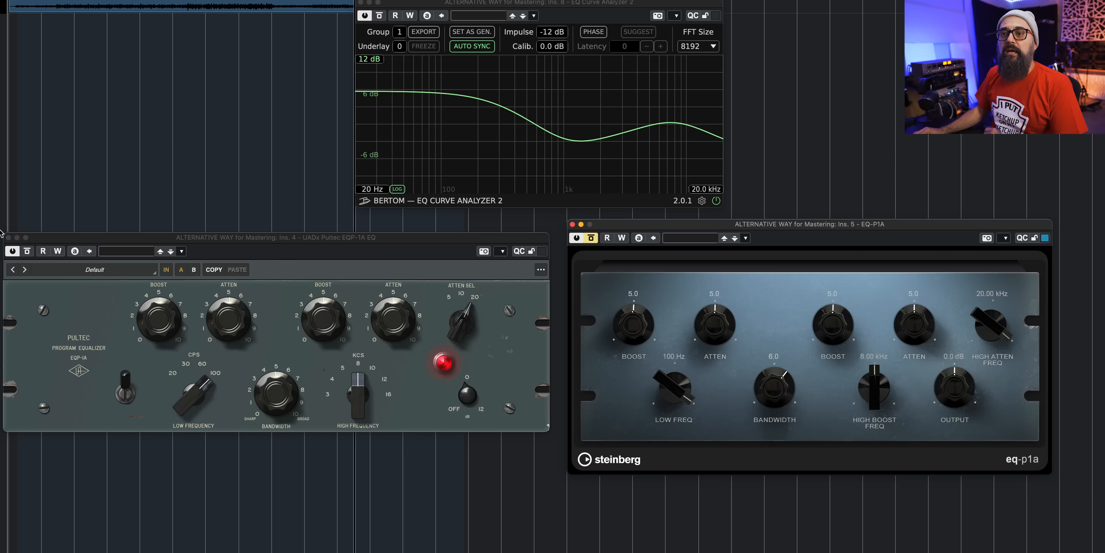
{"action": "left_click", "coordinate": [26, 251]}
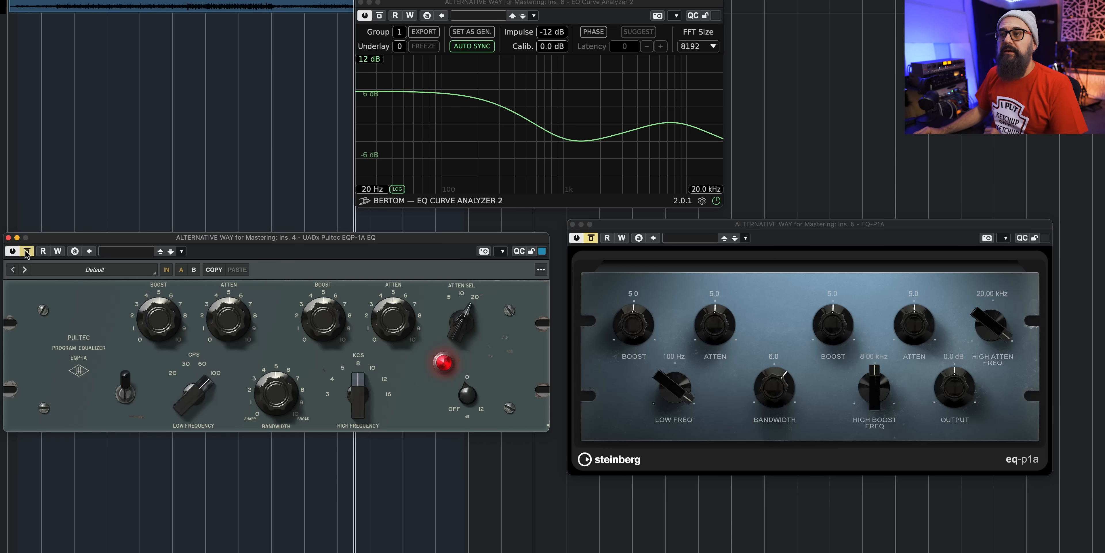
{"action": "left_click", "coordinate": [592, 237]}
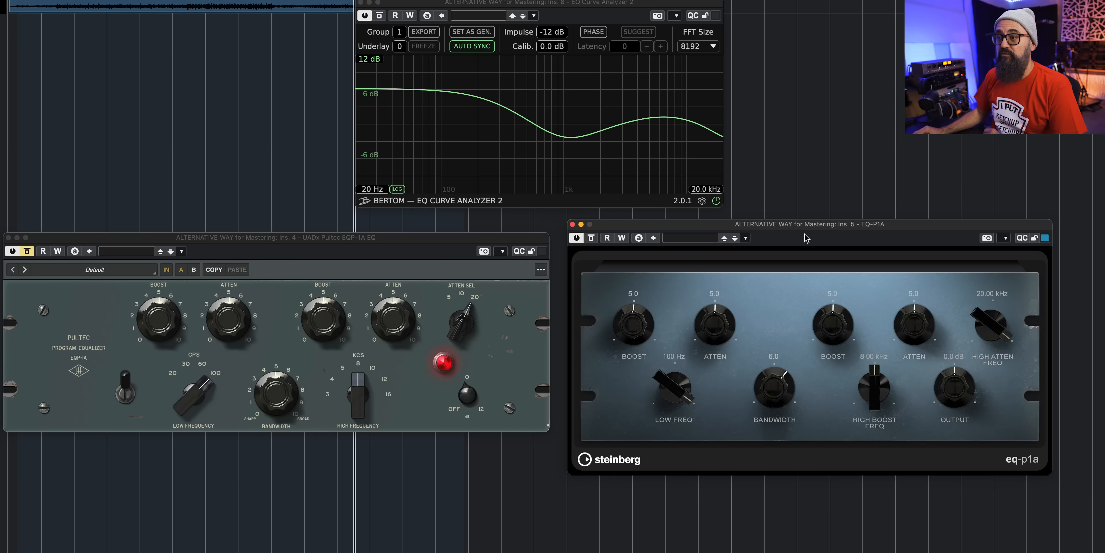
Compare the matched-setting curves of the EQ-P1A and Pultec EQP-1A on the analyzer, leaving both EQs bypassed.
{"action": "left_click", "coordinate": [593, 238]}
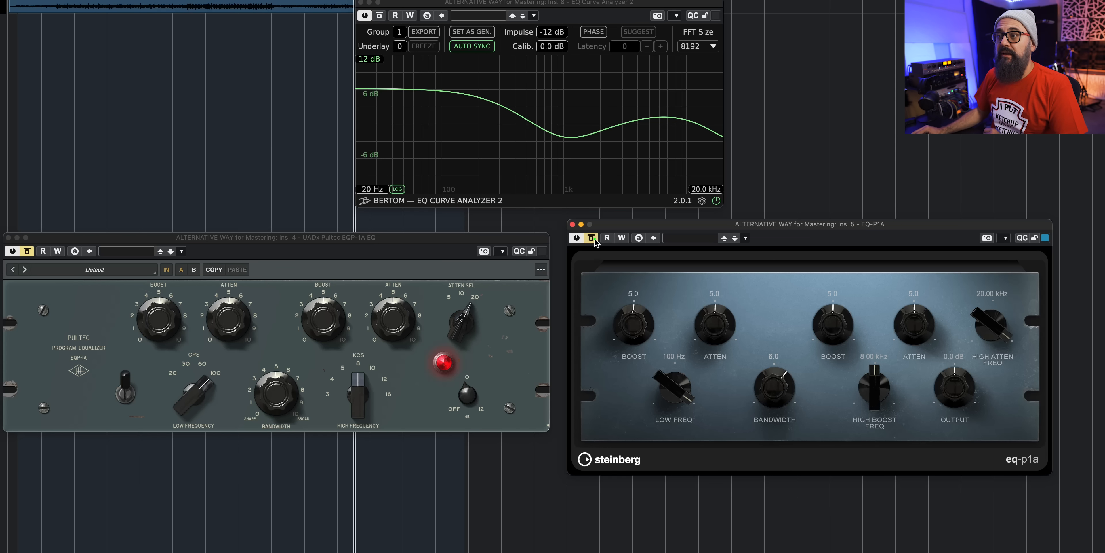
{"action": "left_click", "coordinate": [26, 251]}
{"action": "left_click", "coordinate": [26, 253]}
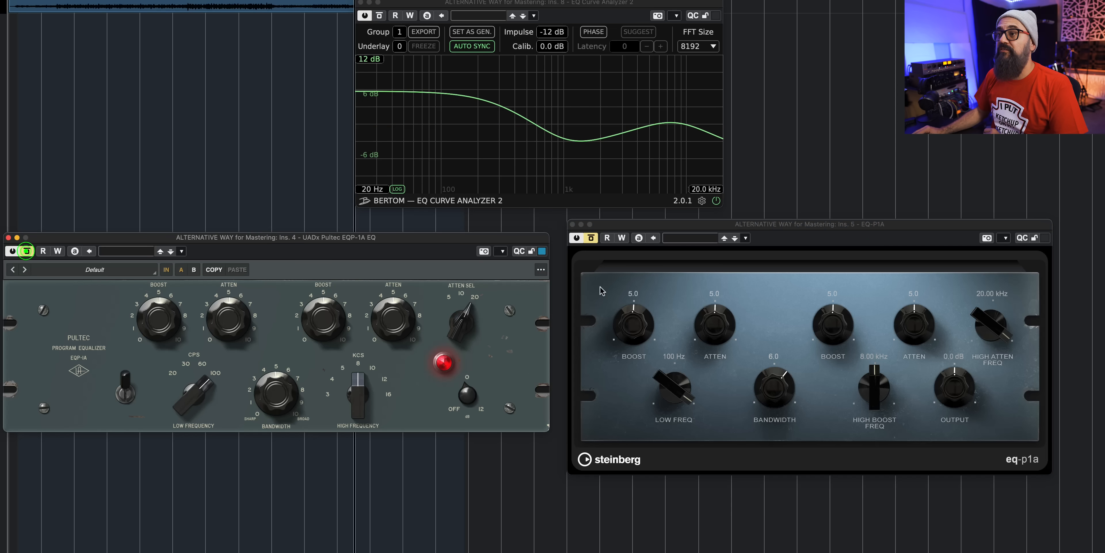
{"action": "left_click", "coordinate": [592, 238]}
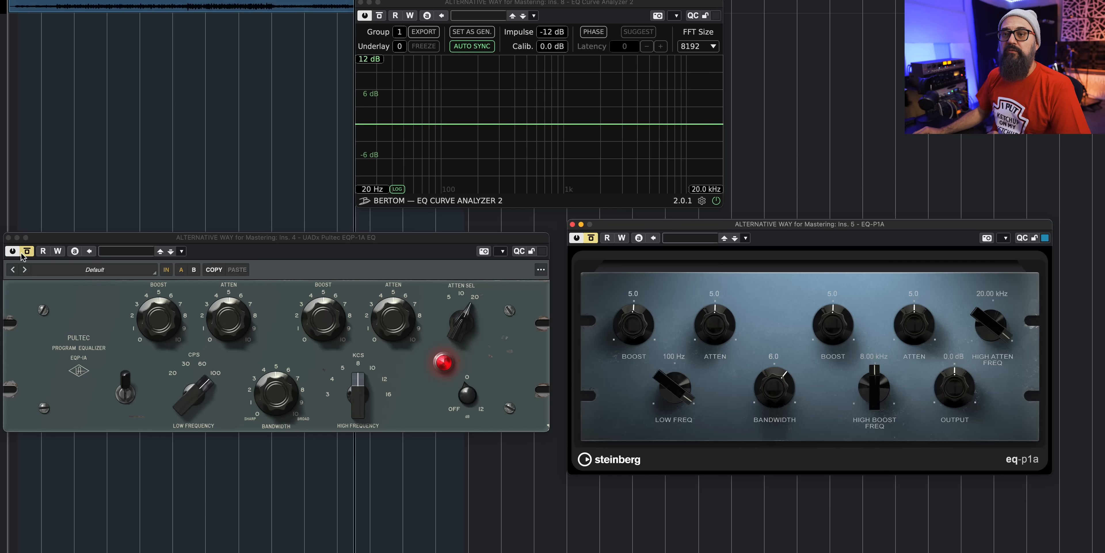
Activate the Pultec EQP-1A, set its low frequency to 20, and examine the low-end dip on the analyzer.
{"action": "left_click", "coordinate": [26, 251]}
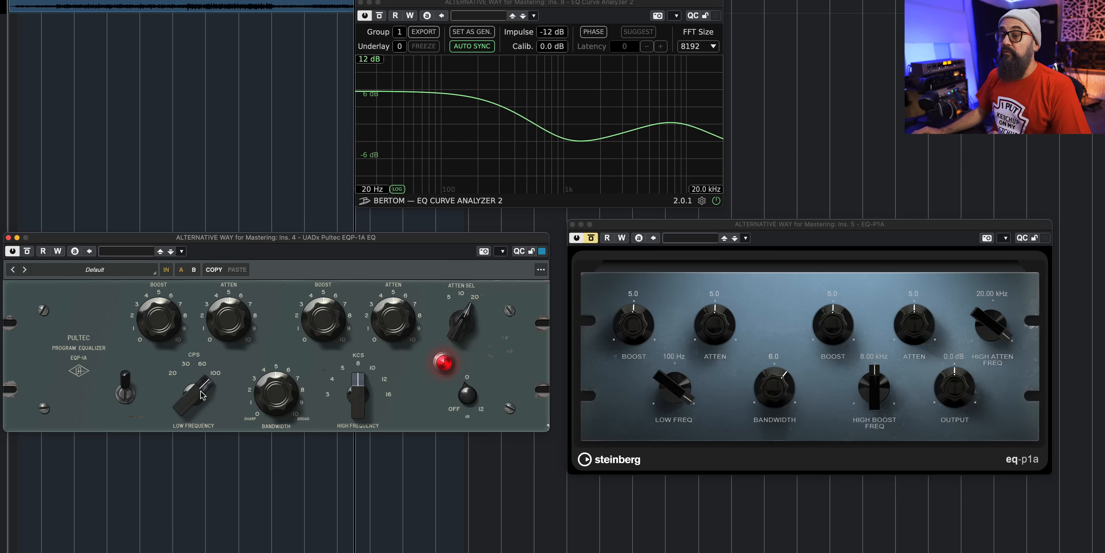
{"action": "left_click_drag", "start_coordinate": [202, 395], "coordinate": [185, 500]}
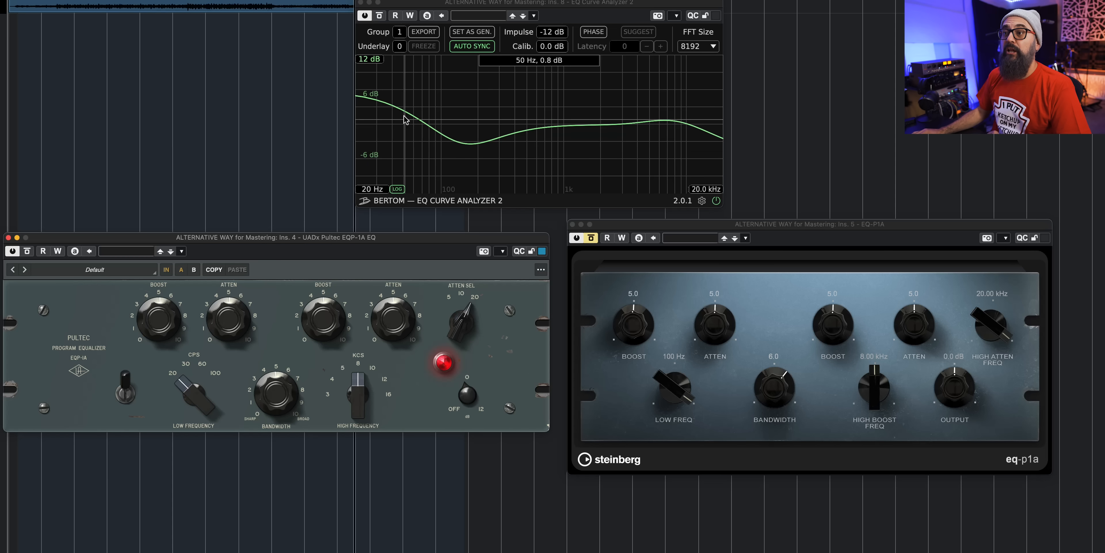
{"action": "mouse_move", "coordinate": [473, 147]}
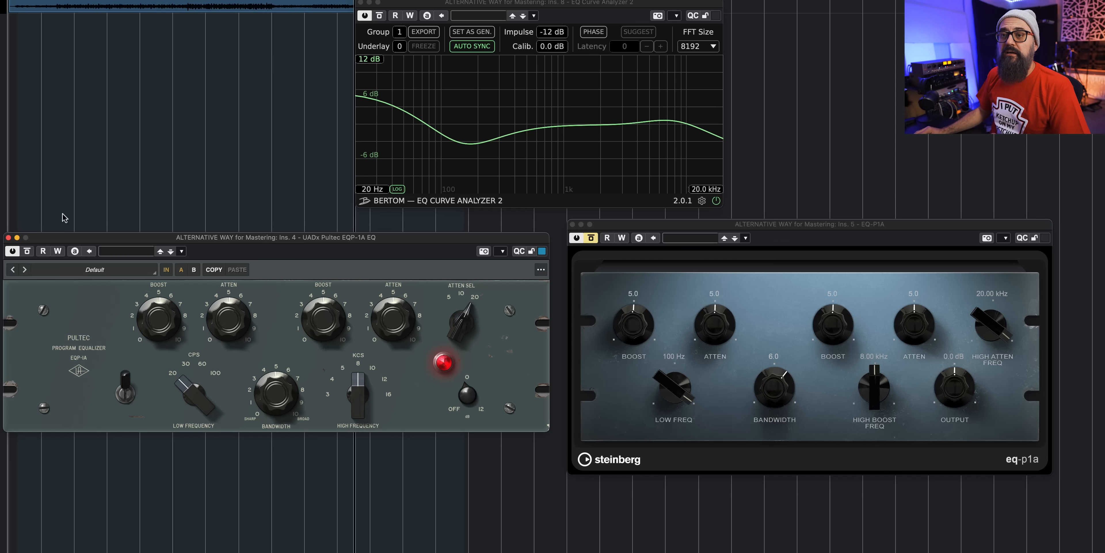
Activate the EQ-P1A in place of the Pultec, set its low frequency to 20 Hz, and examine its dip on the analyzer.
{"action": "left_click", "coordinate": [591, 238]}
{"action": "left_click_drag", "start_coordinate": [671, 383], "coordinate": [672, 508]}
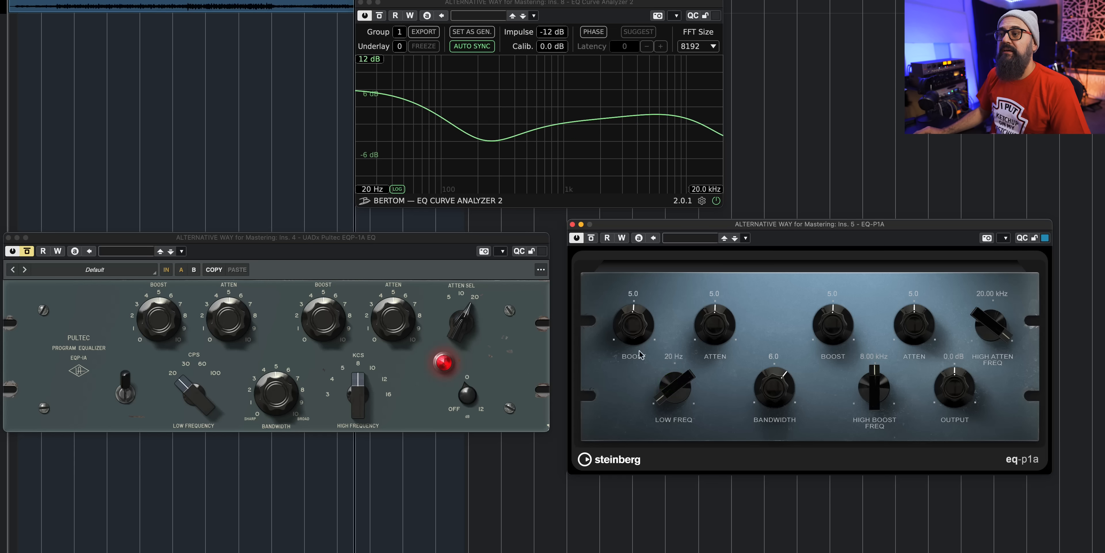
{"action": "left_click", "coordinate": [491, 142]}
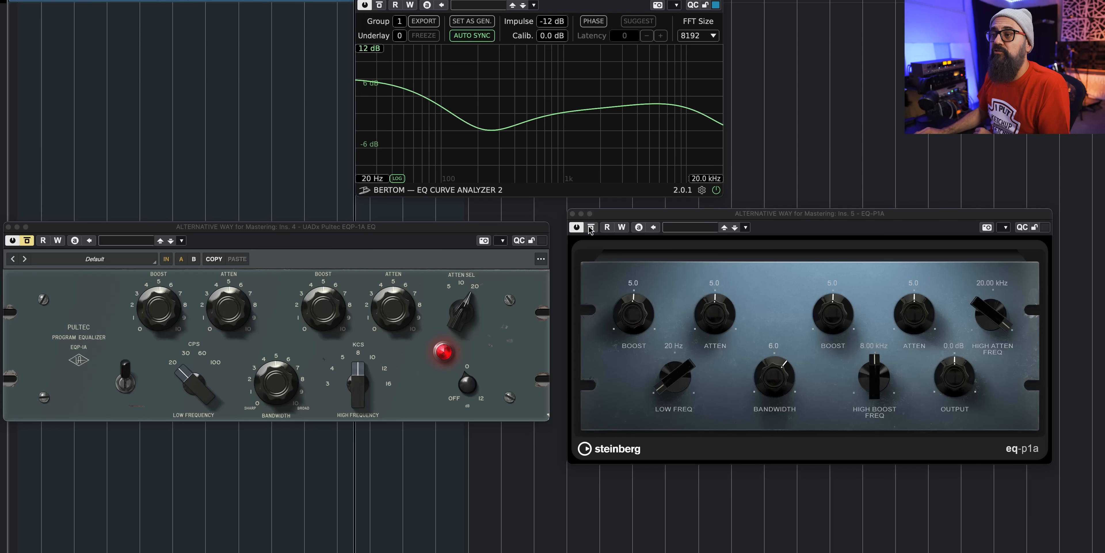
Load the C-LowMid Cut preset on both EQs and compare their curves, activating the Pultec EQP-1A first and the EQ-P1A second.
{"action": "left_click", "coordinate": [591, 227]}
{"action": "left_click", "coordinate": [26, 240]}
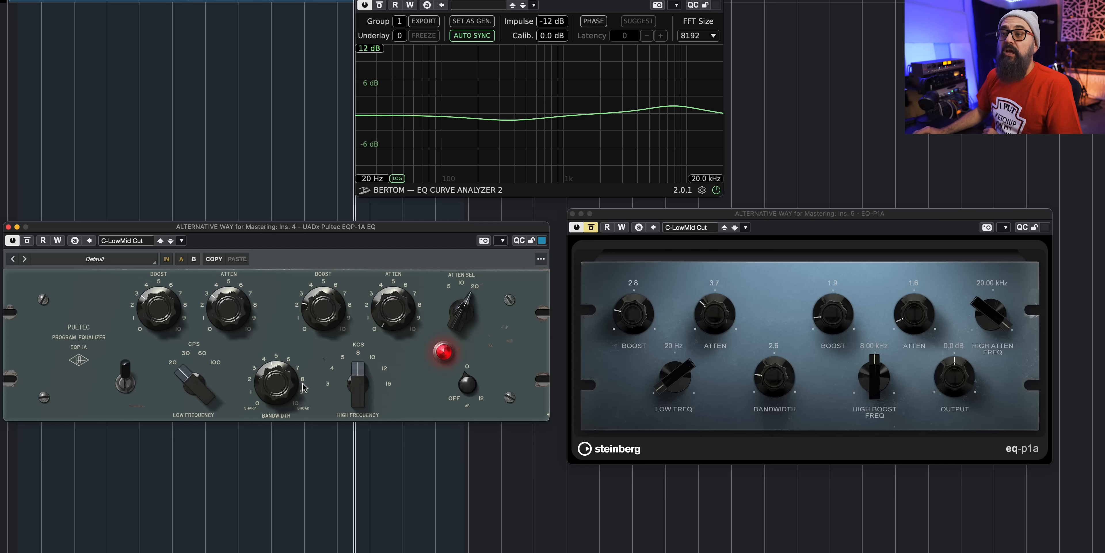
{"action": "mouse_move", "coordinate": [361, 124]}
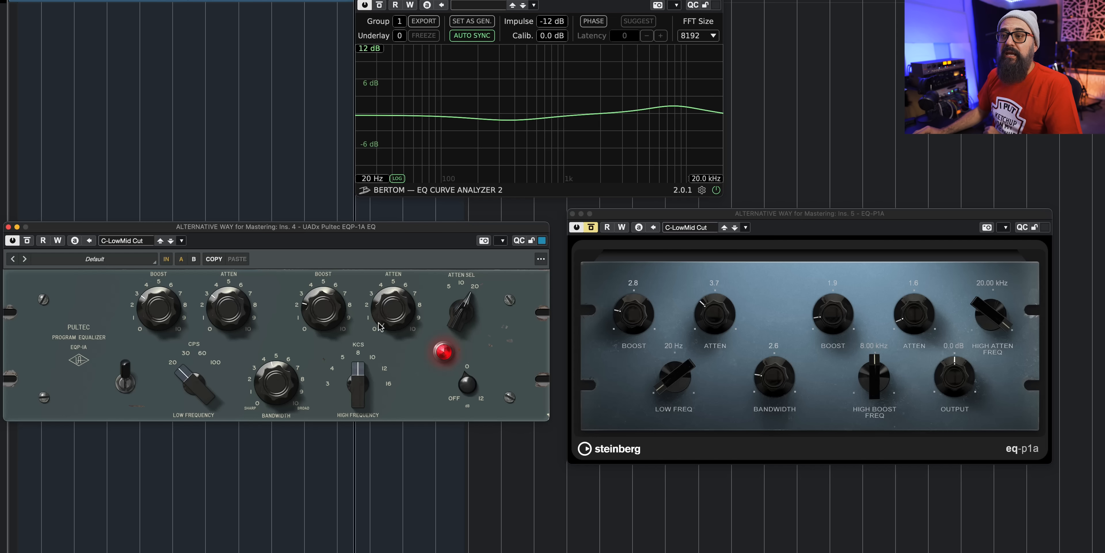
{"action": "left_click", "coordinate": [28, 242]}
{"action": "left_click", "coordinate": [590, 228]}
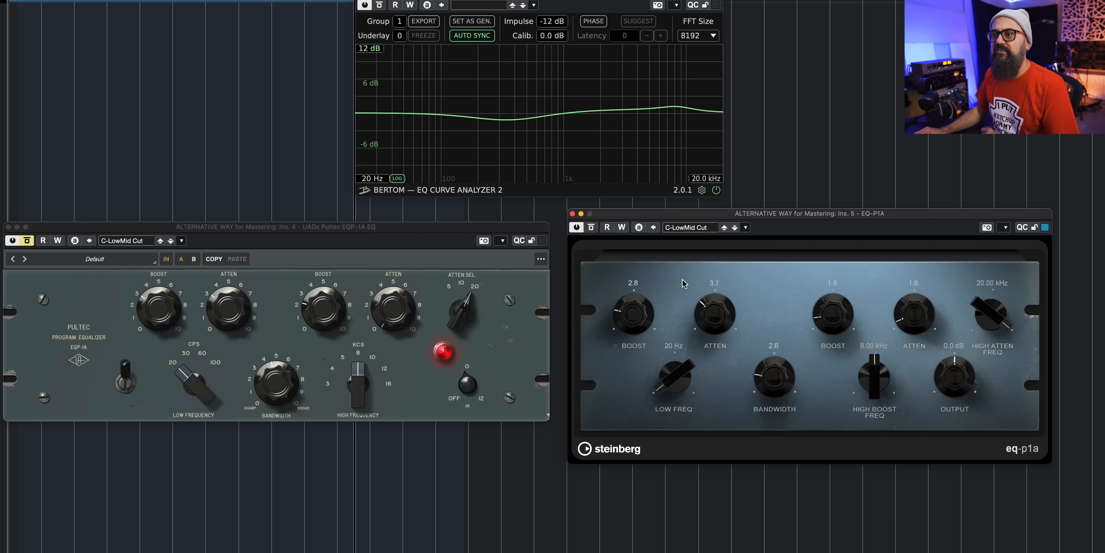
Bypass the EQ-P1A and the curve analyzer, and listen to the track with the Pultec EQP-1A off and on.
{"action": "left_click", "coordinate": [576, 228]}
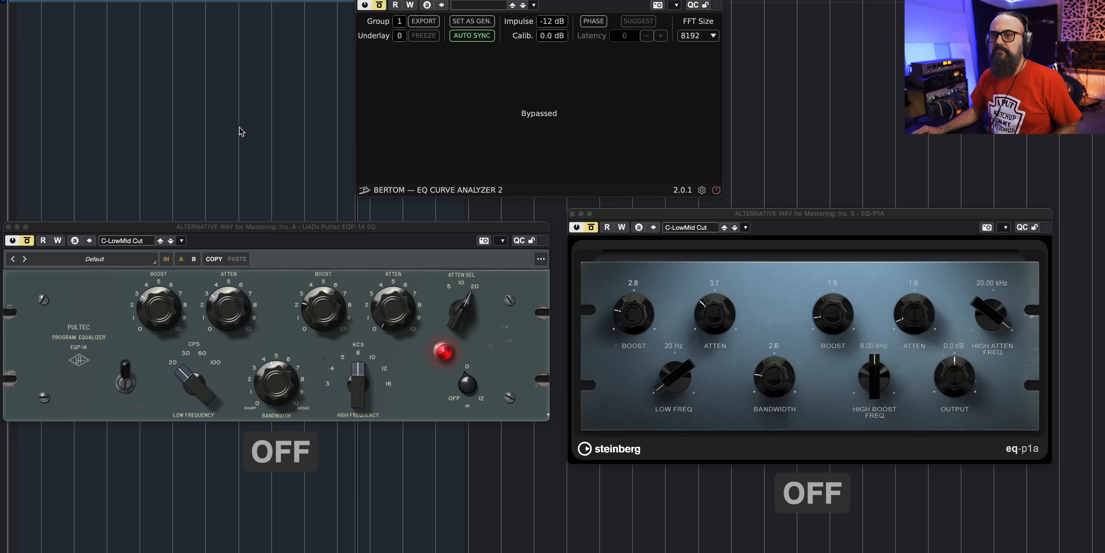
{"action": "left_click", "coordinate": [31, 239]}
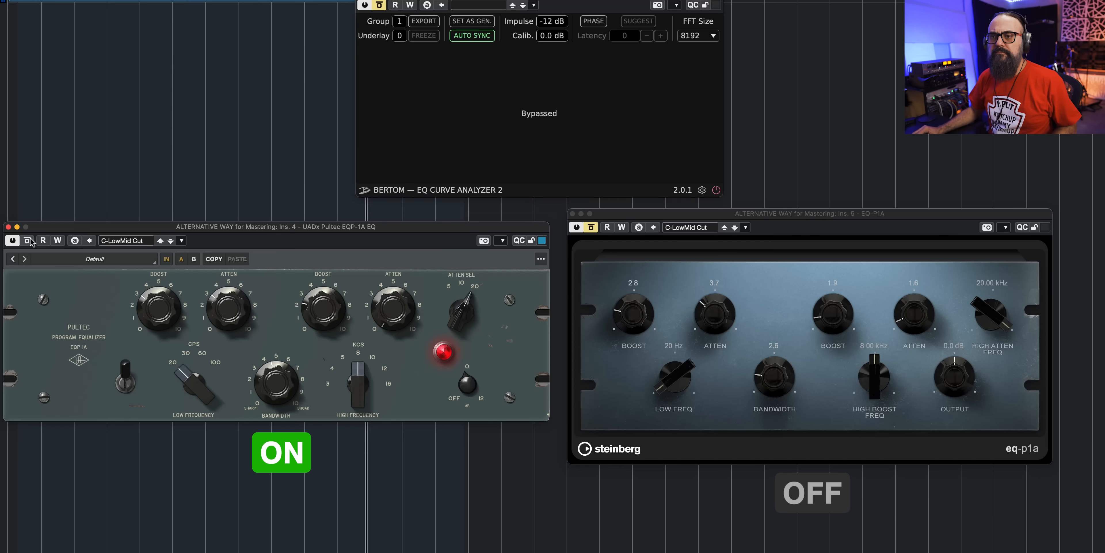
{"action": "left_click", "coordinate": [32, 242]}
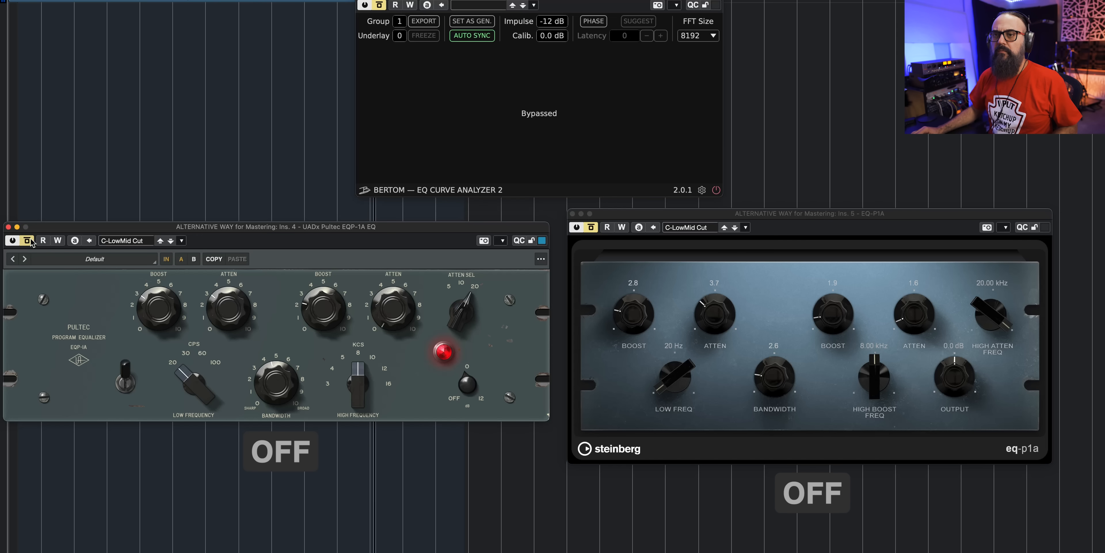
{"action": "left_click", "coordinate": [28, 241]}
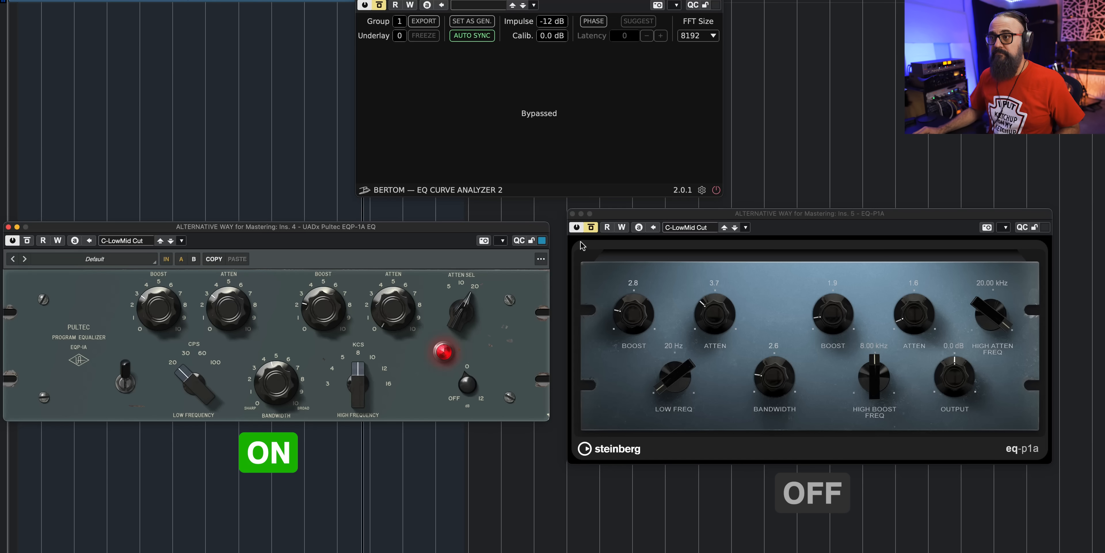
Alternate between the Pultec EQP-1A and the EQ-P1A during playback to compare their sound, ending with only the EQ-P1A active.
{"action": "left_click", "coordinate": [591, 227]}
{"action": "left_click", "coordinate": [27, 241]}
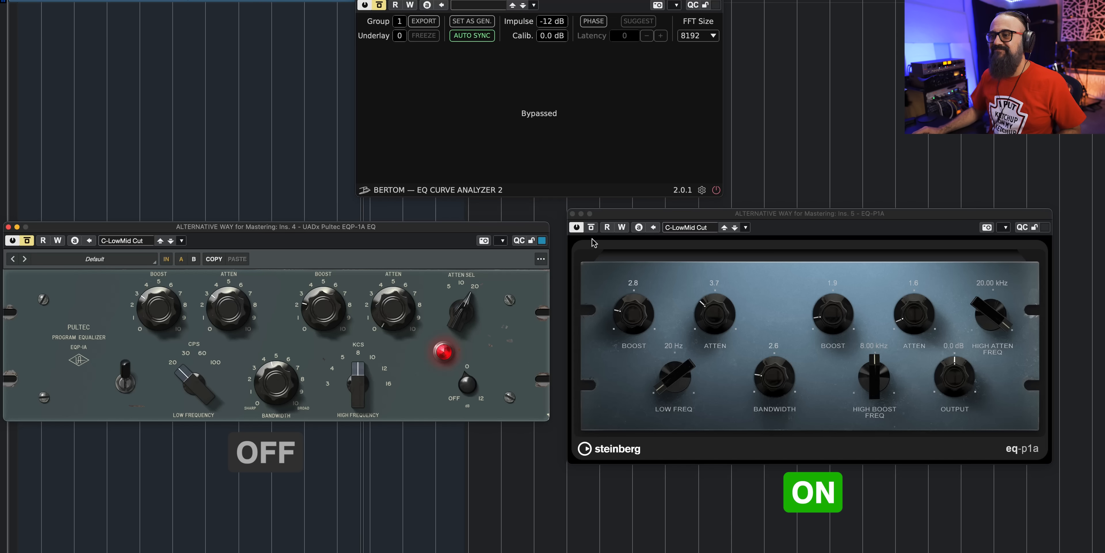
{"action": "left_click", "coordinate": [592, 228]}
{"action": "left_click", "coordinate": [27, 240]}
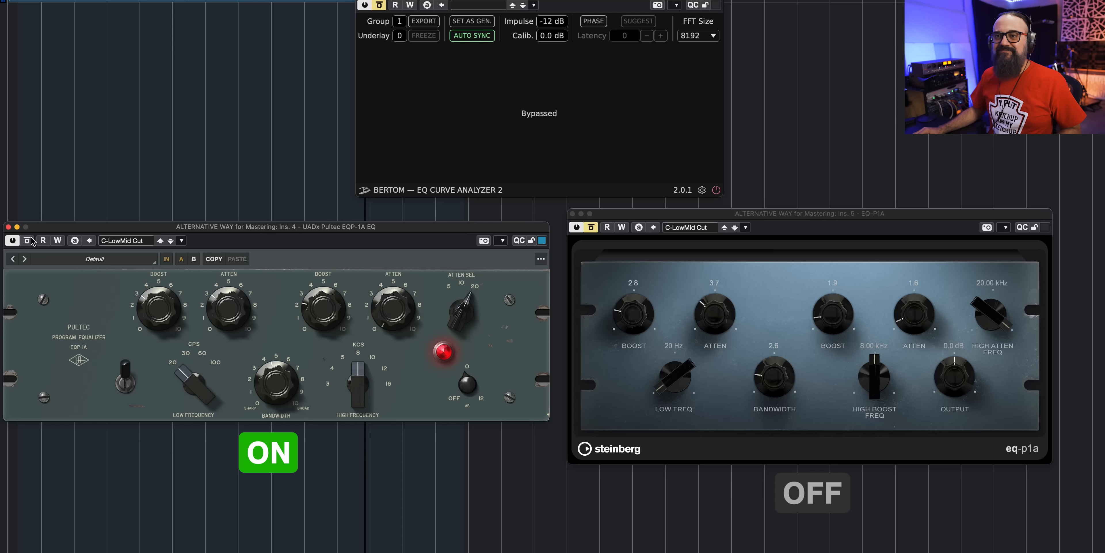
{"action": "left_click", "coordinate": [27, 240]}
{"action": "left_click", "coordinate": [591, 227]}
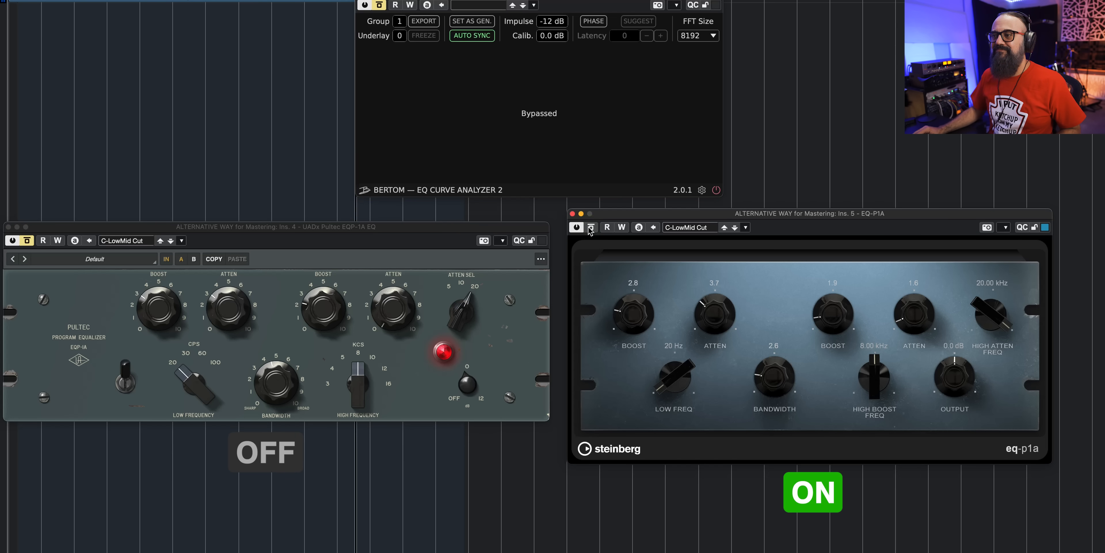